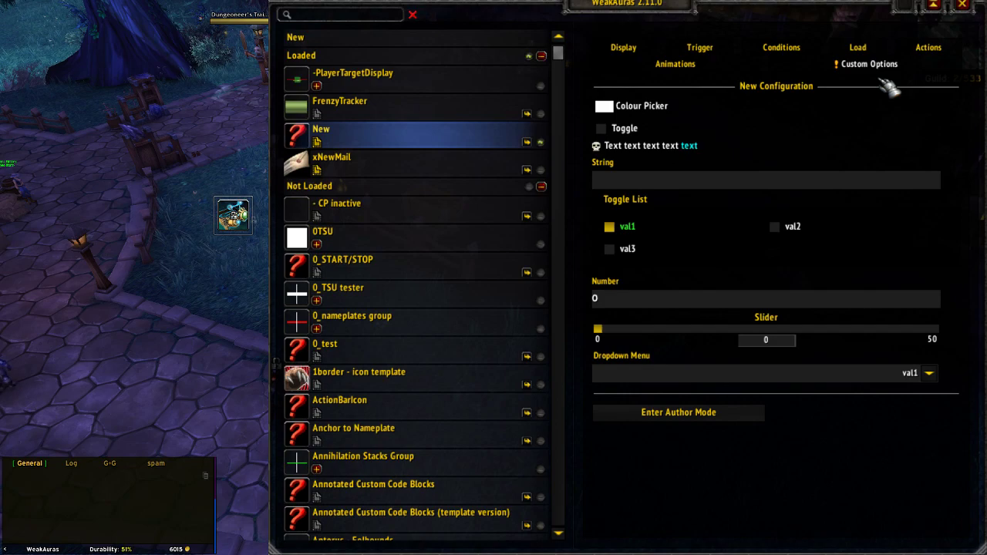
Step: Look over the aura's custom init code and try out the Toggle checkbox in its custom options
click(932, 50)
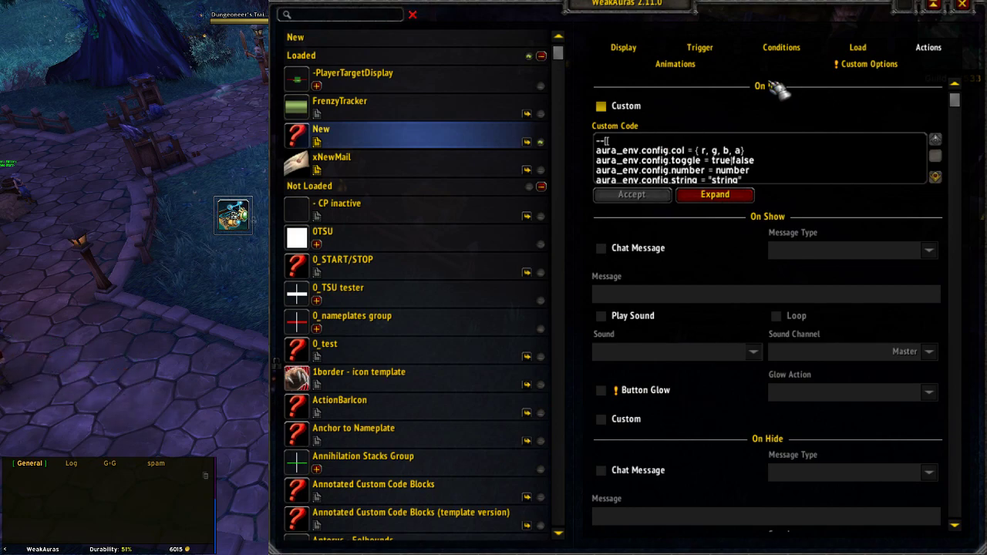
click(855, 68)
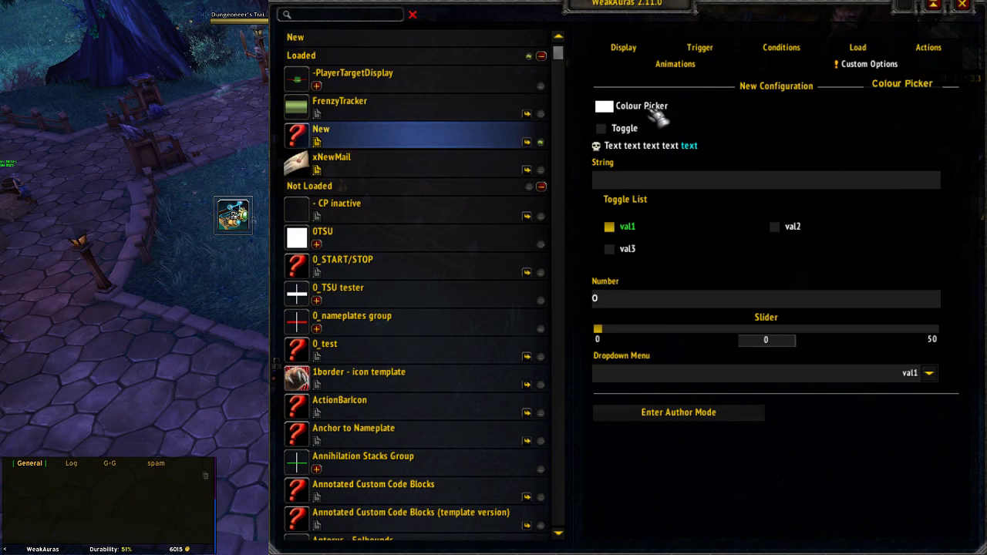
click(628, 131)
click(626, 131)
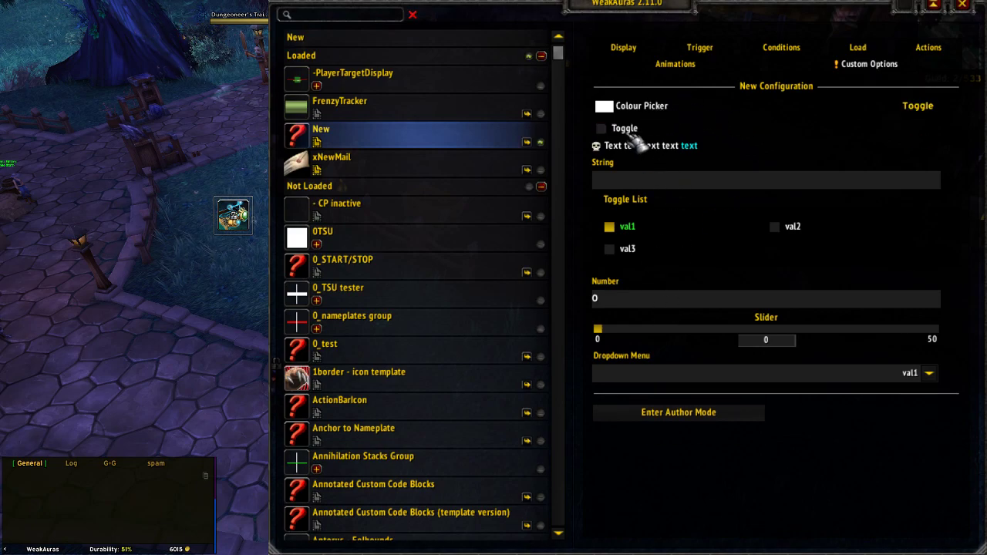
click(624, 131)
click(625, 131)
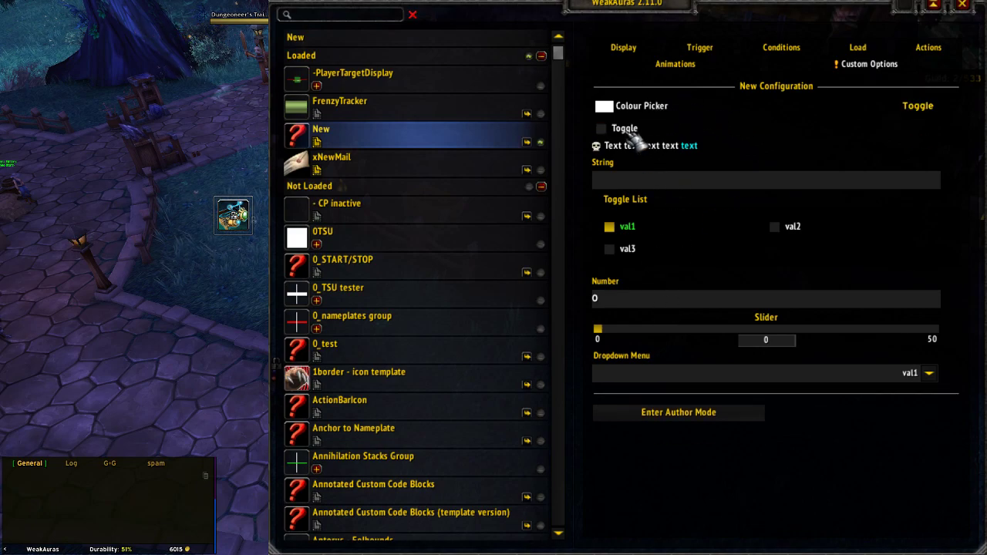
Step: In author mode, enable a tooltip for the Colour Picker option with the text "Pick a colour for the object"
click(679, 413)
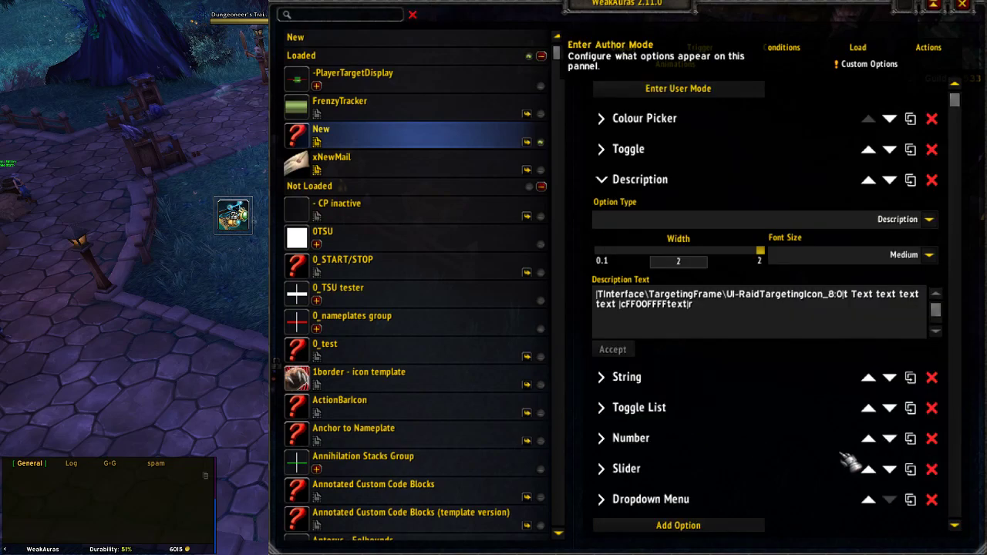
click(608, 185)
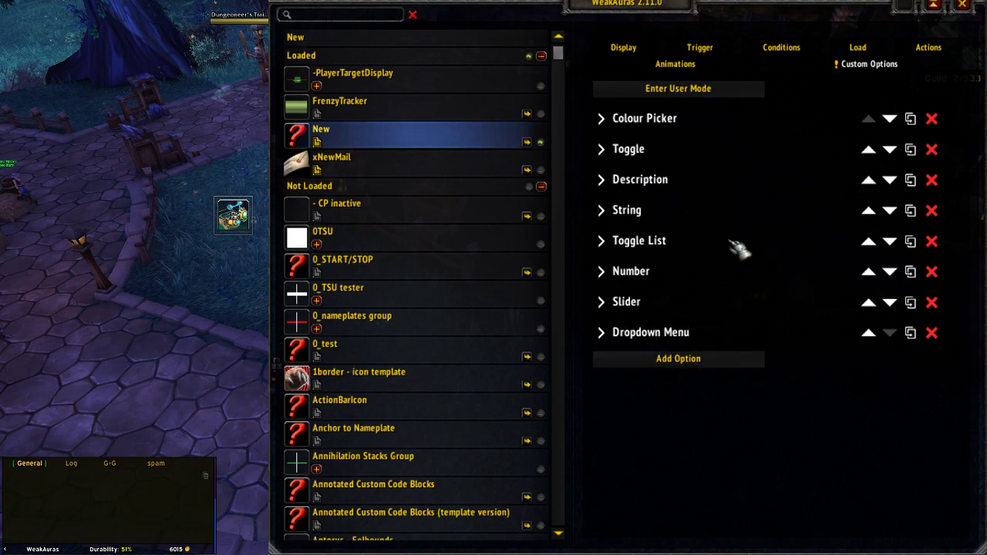
click(616, 128)
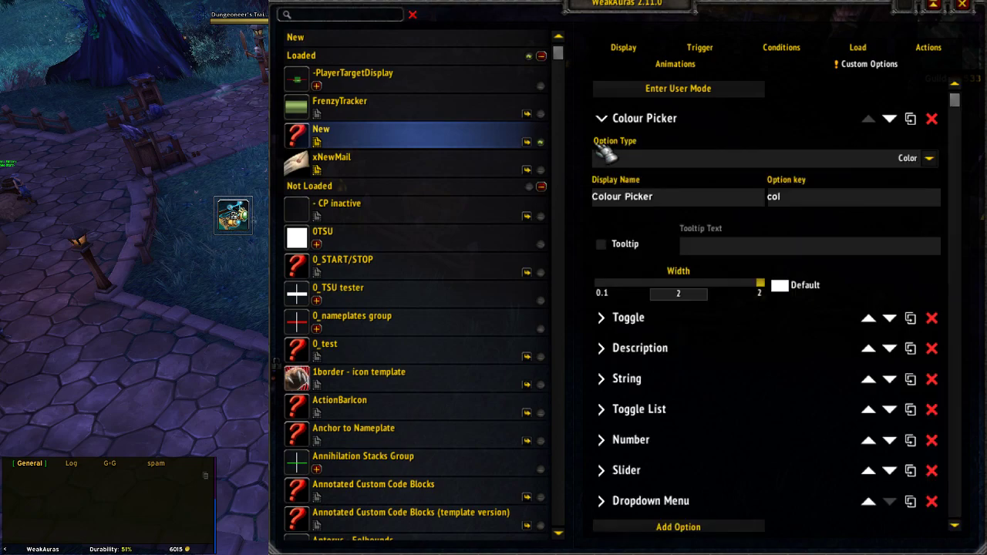
click(623, 246)
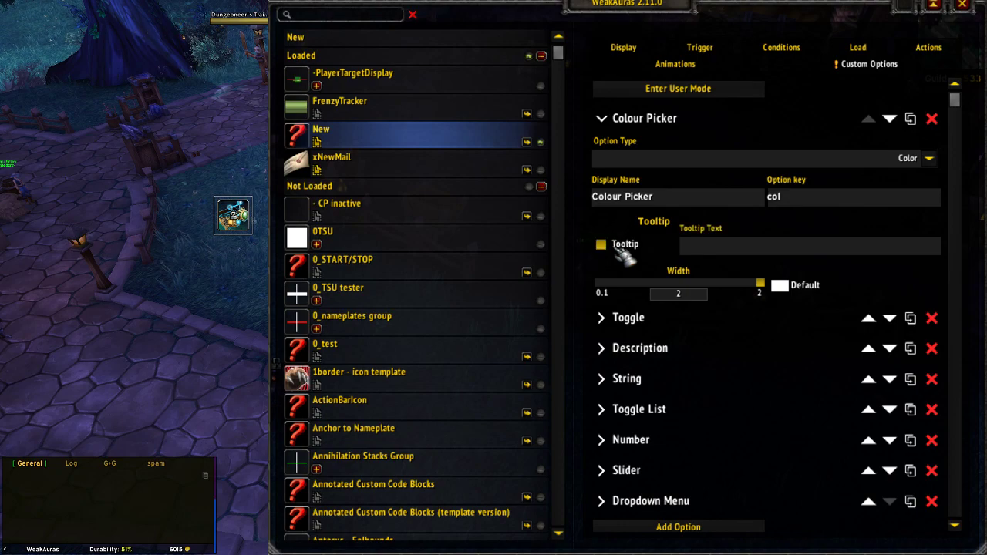
click(715, 247)
text(Pick a colour)
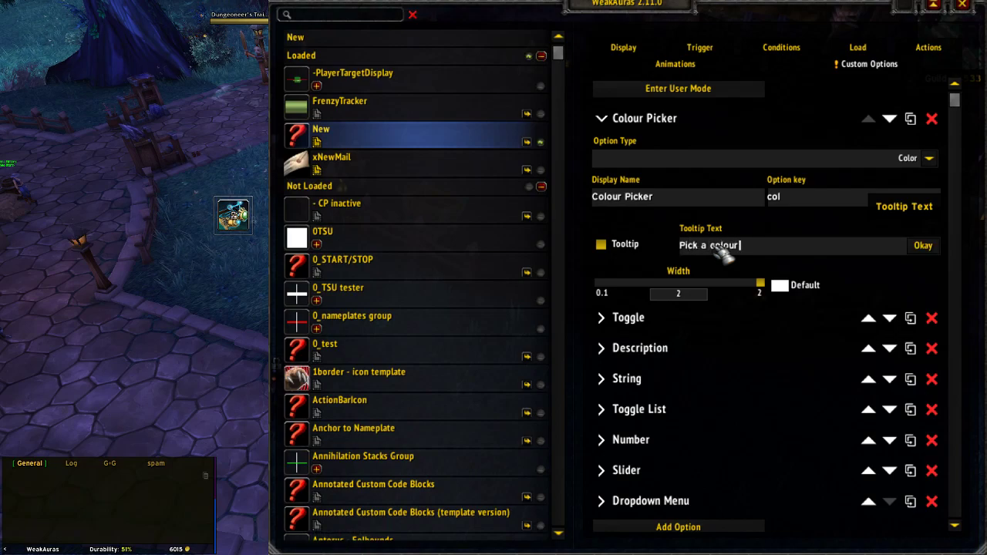
text( for the object)
key(Return)
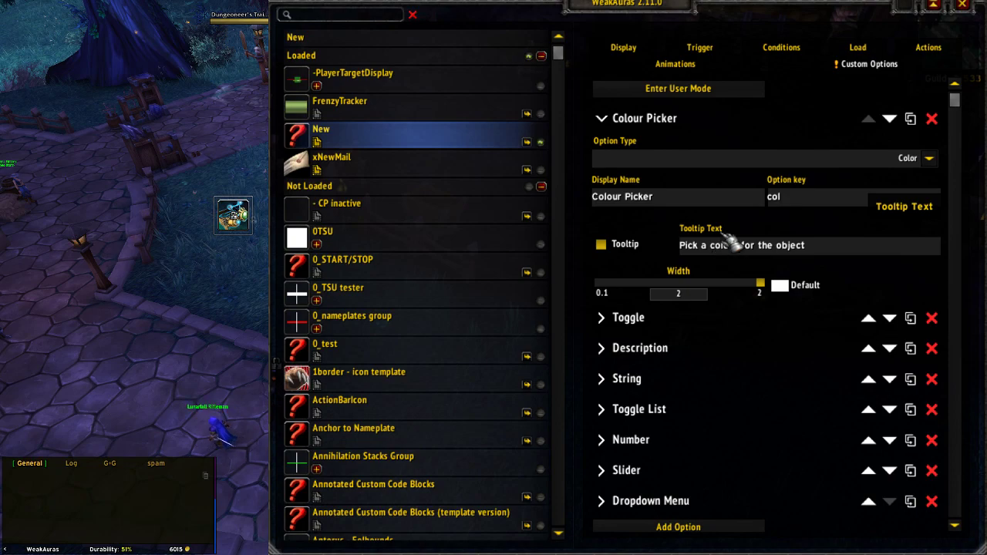
Step: Collapse the Colour Picker settings and check the option's tooltip in user mode
click(614, 119)
click(636, 90)
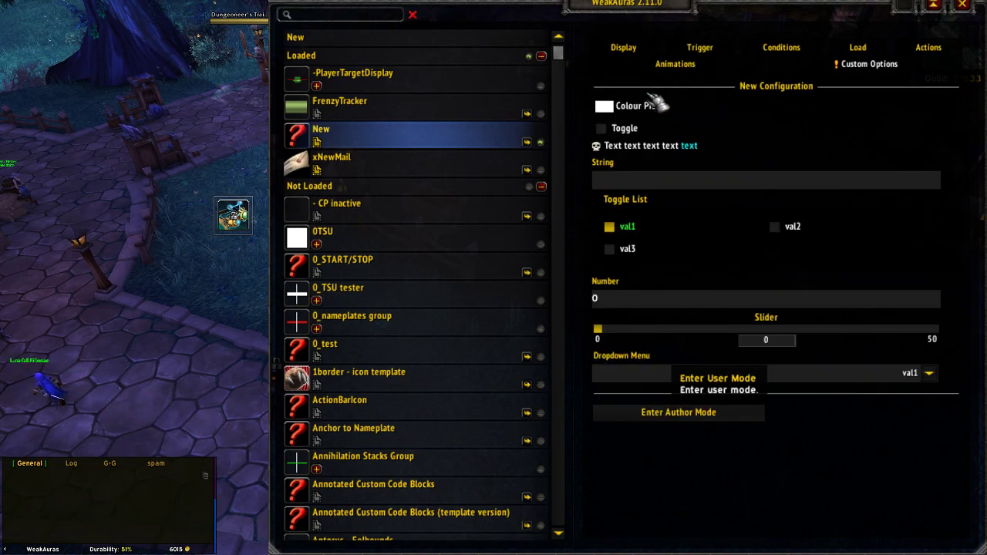
mouse_move(634, 109)
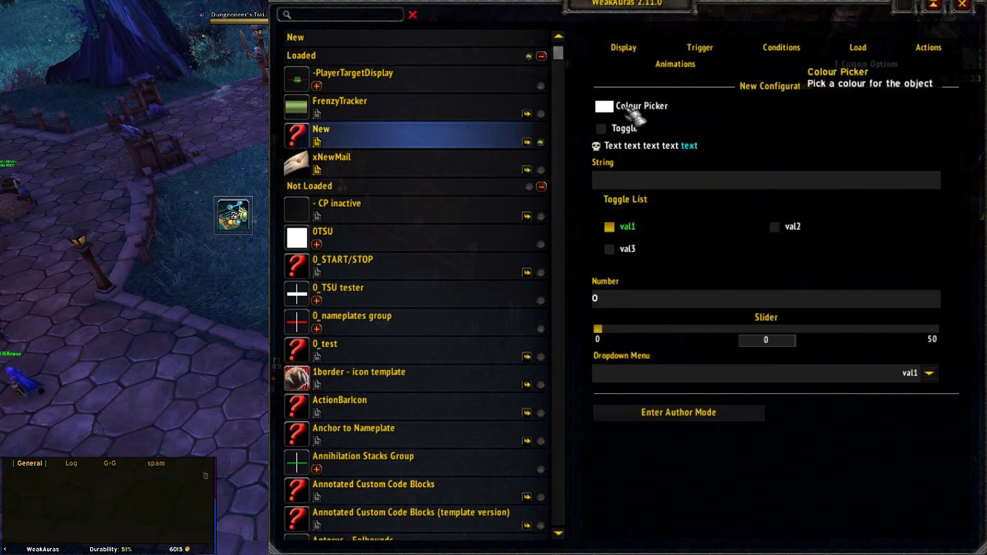
Step: Examine the aura_env.config prefix in the expanded On Init custom code and return to the custom options
click(928, 51)
click(722, 196)
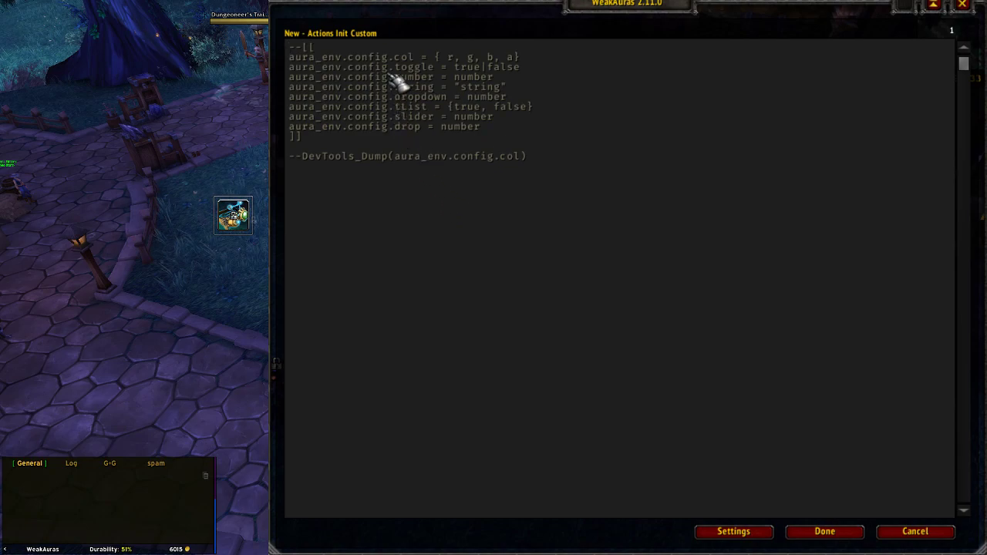
drag(289, 60, 393, 61)
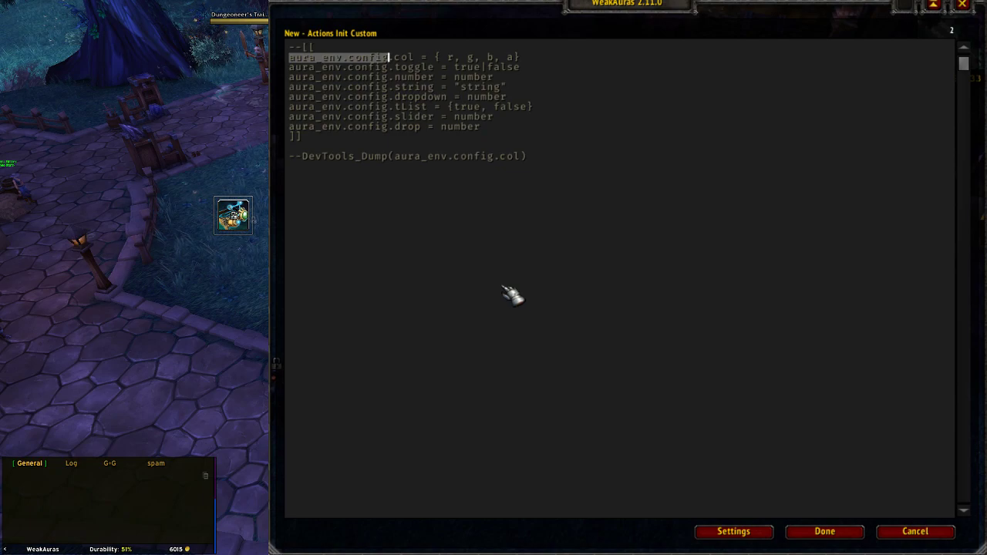
click(825, 532)
click(861, 68)
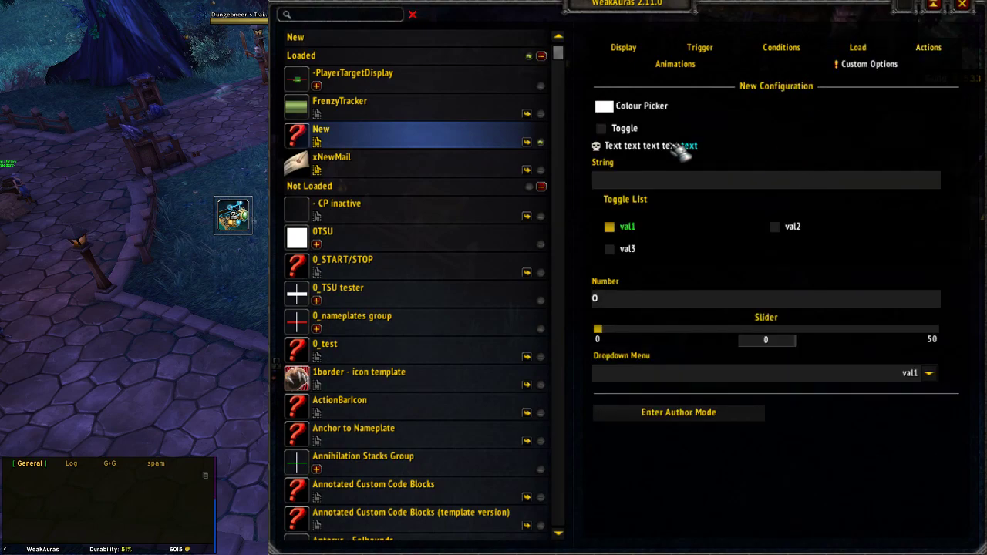
Step: Review the settings of the Toggle and Description options in author mode and return to user mode
click(705, 422)
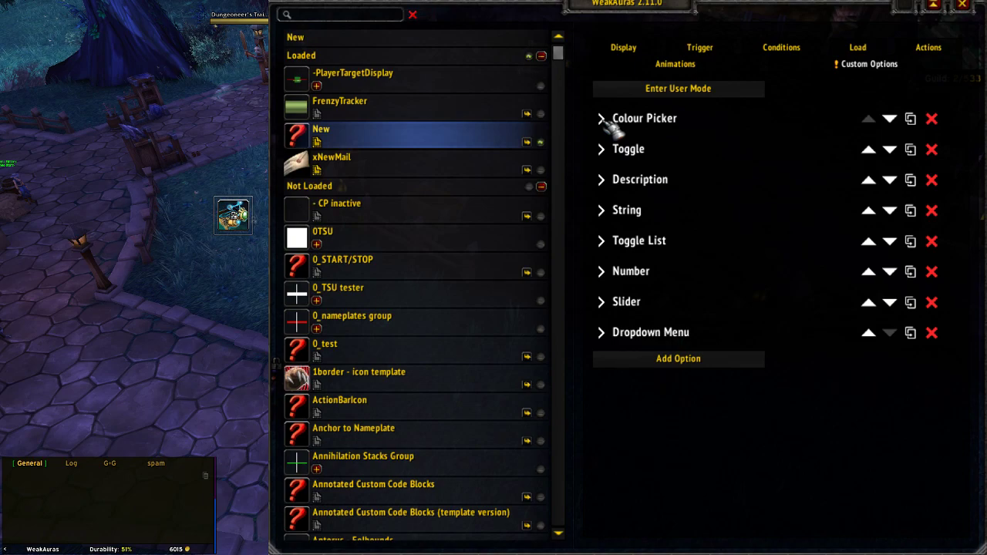
click(602, 151)
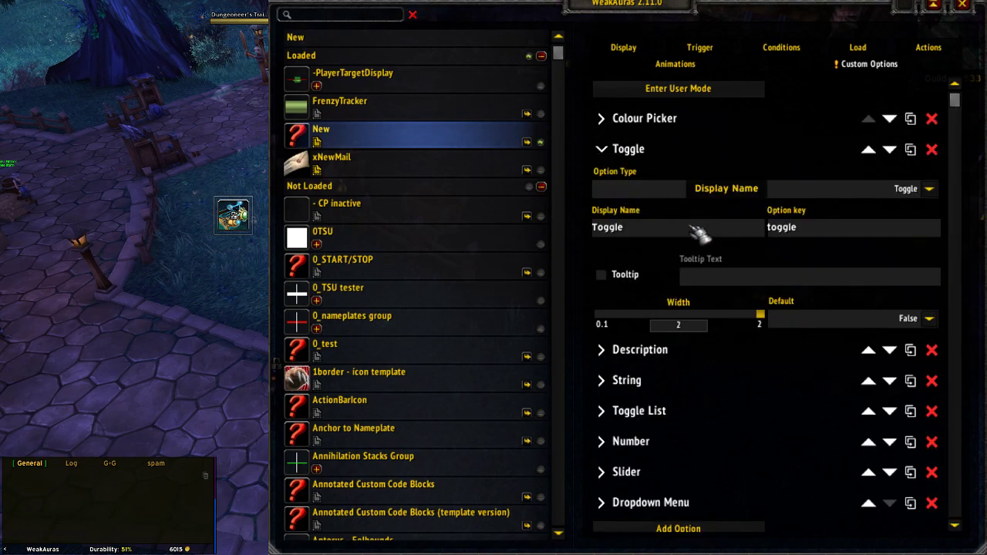
click(618, 151)
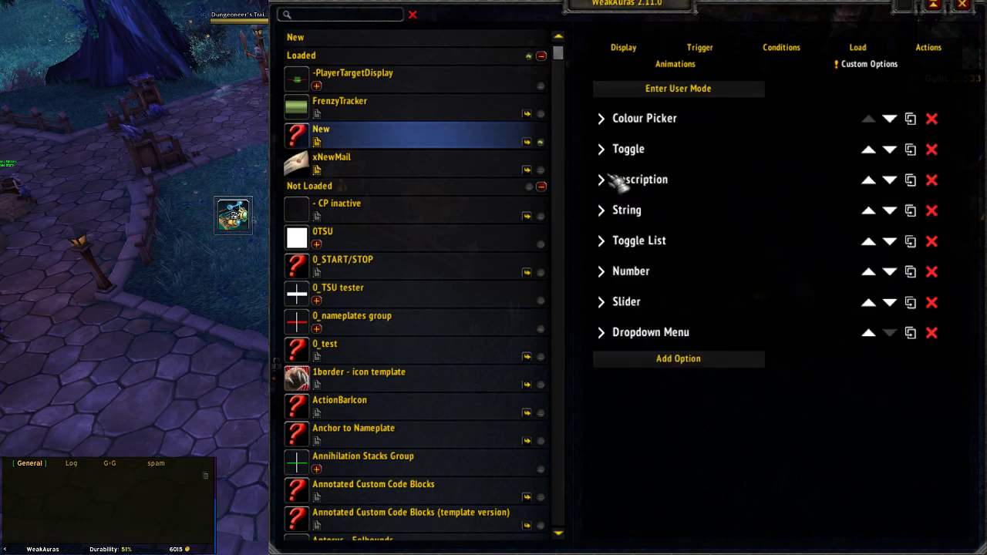
click(616, 182)
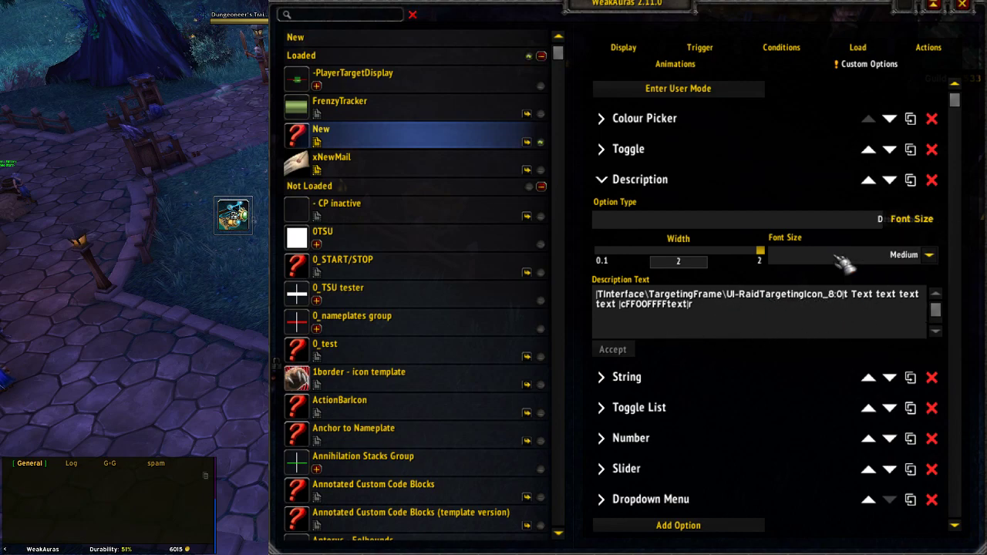
click(603, 182)
click(648, 88)
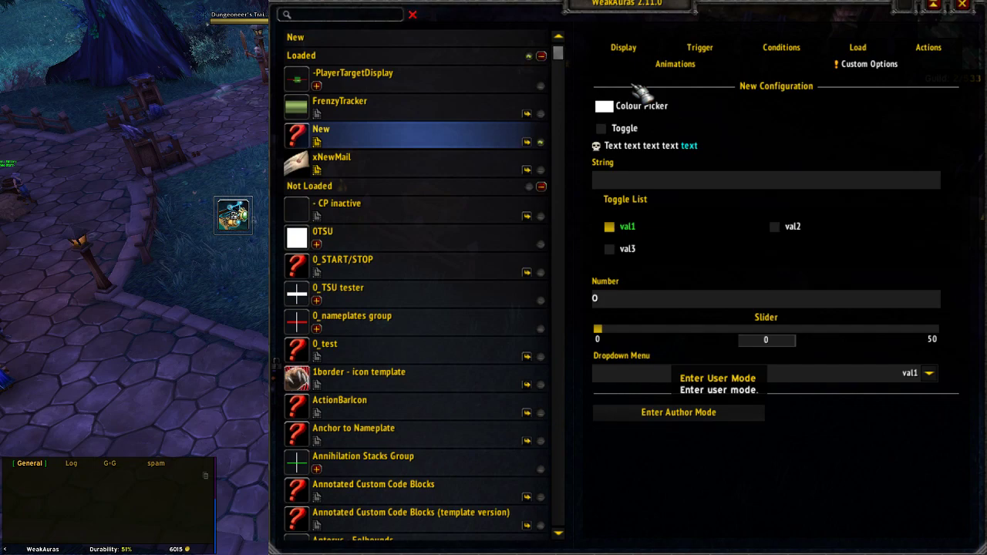
Step: Review the author mode settings of the String and Toggle List options, including the list's values
click(686, 415)
click(621, 216)
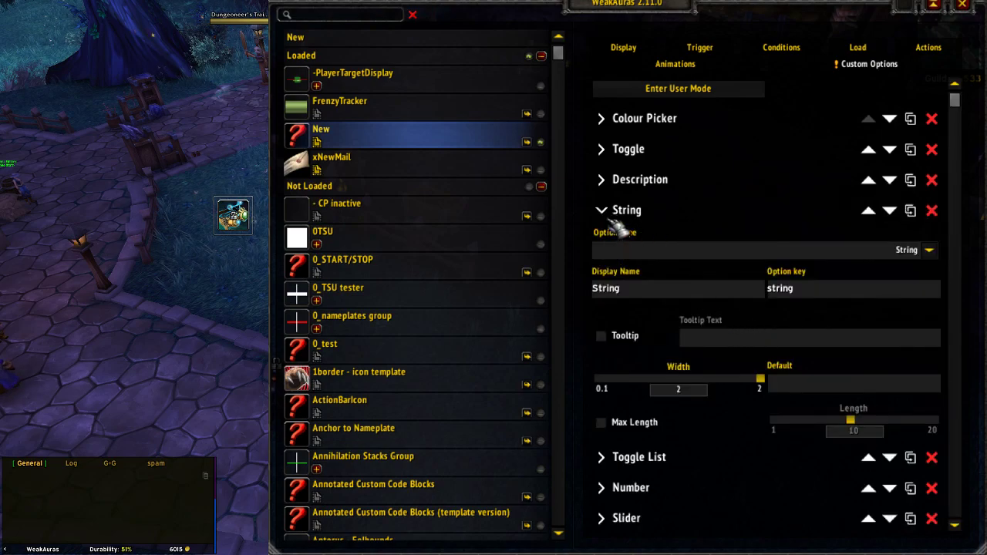
click(602, 211)
click(606, 243)
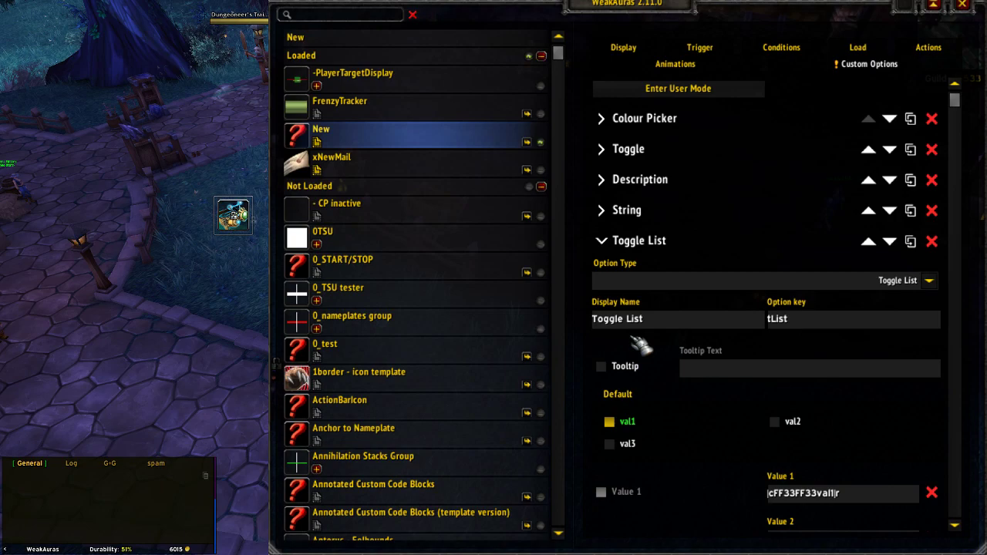
scroll(719, 409, down, 2)
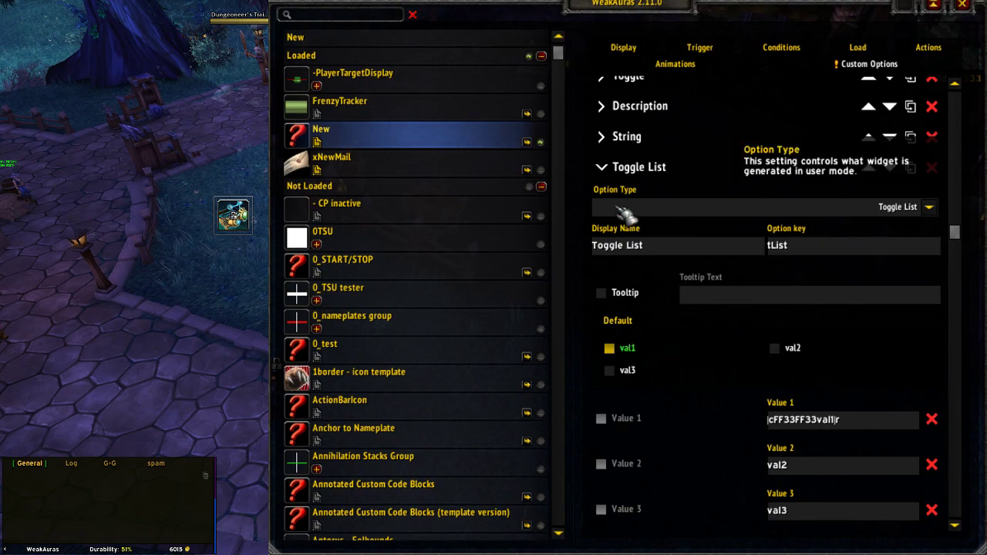
click(616, 171)
Step: Review the range and step size settings of the Number and Slider options
click(617, 276)
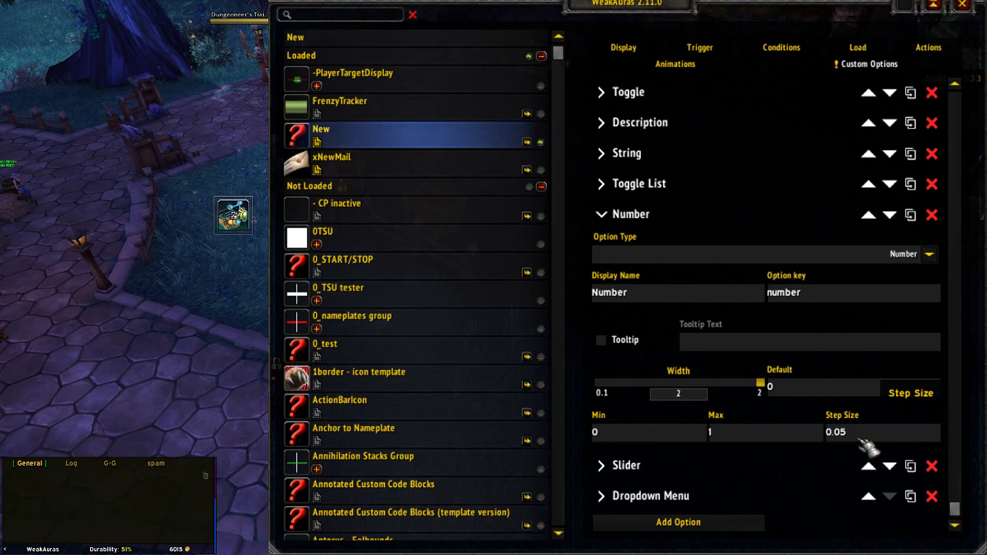
click(617, 218)
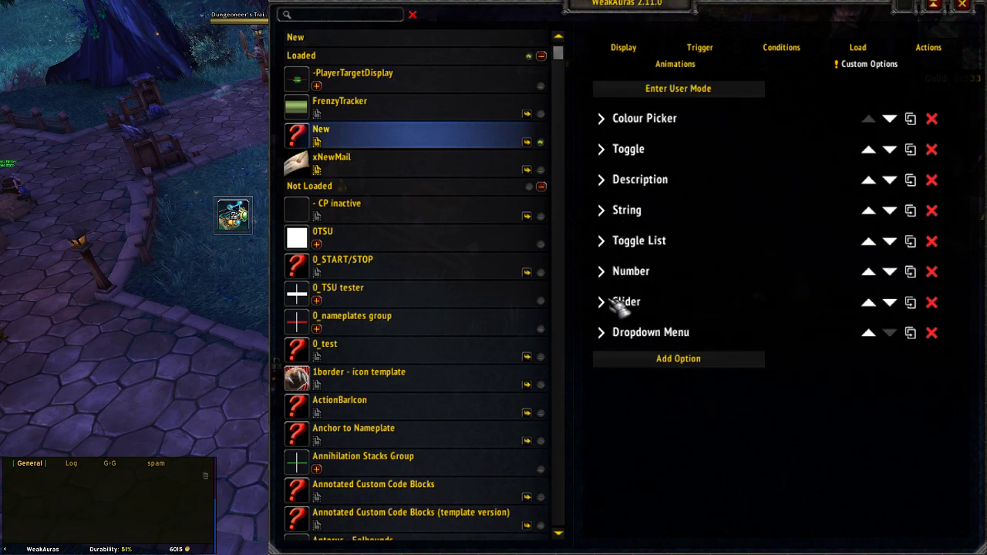
click(624, 299)
scroll(688, 307, down, 1)
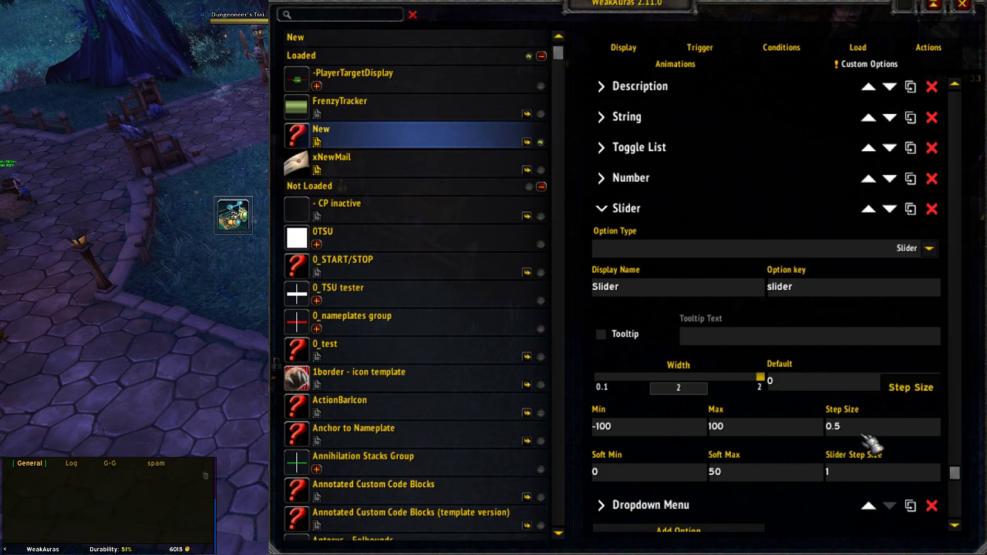
click(612, 208)
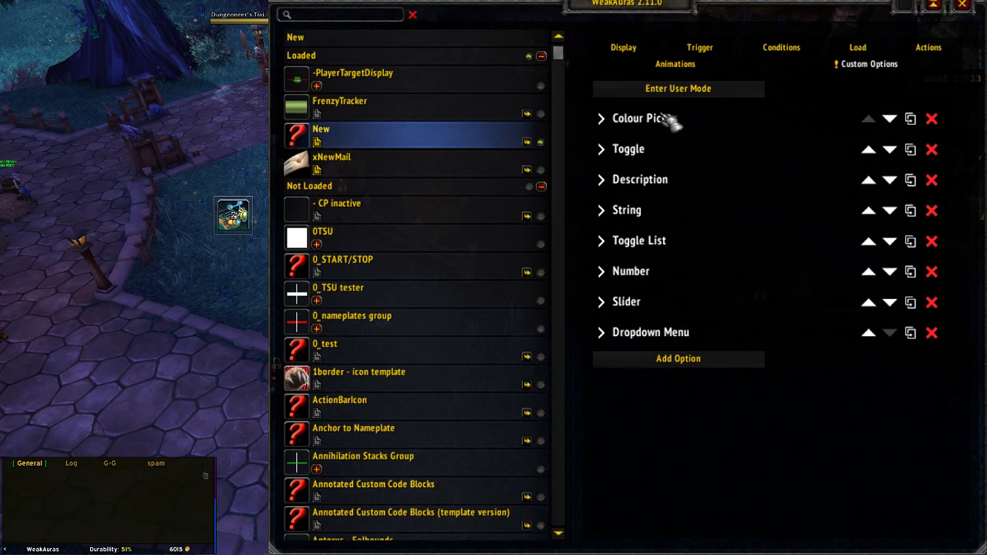
Step: Switch to user mode and set the Slider option's value to -33
click(700, 92)
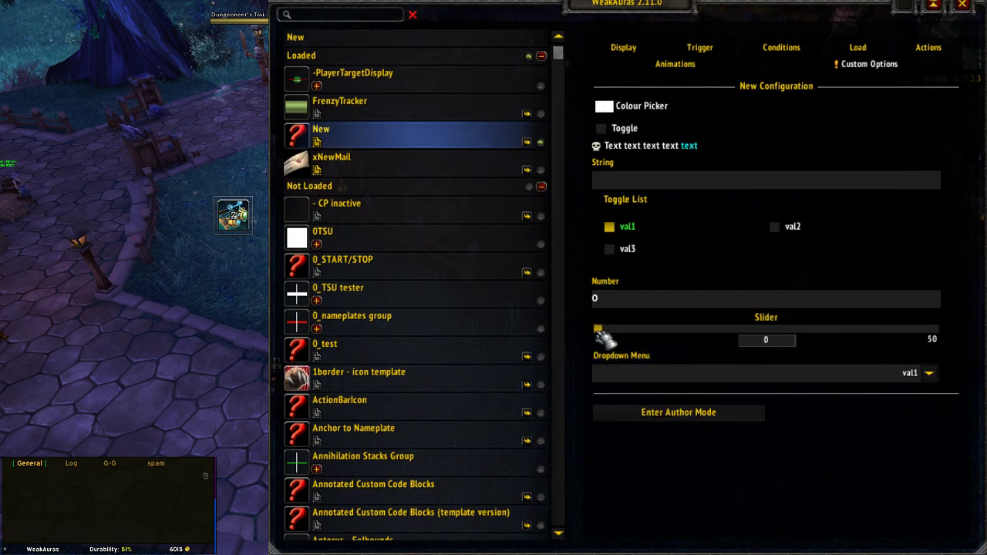
drag(598, 330, 710, 329)
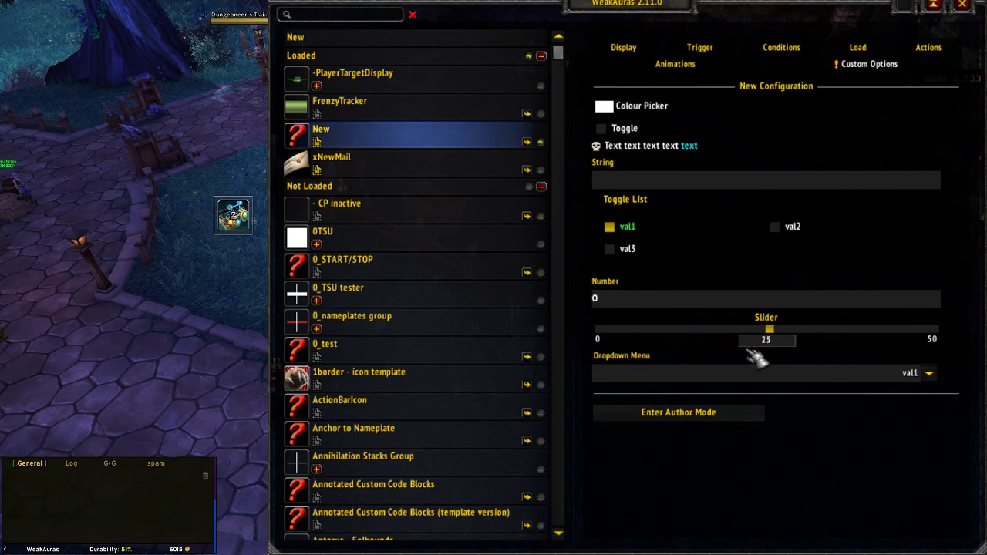
click(789, 344)
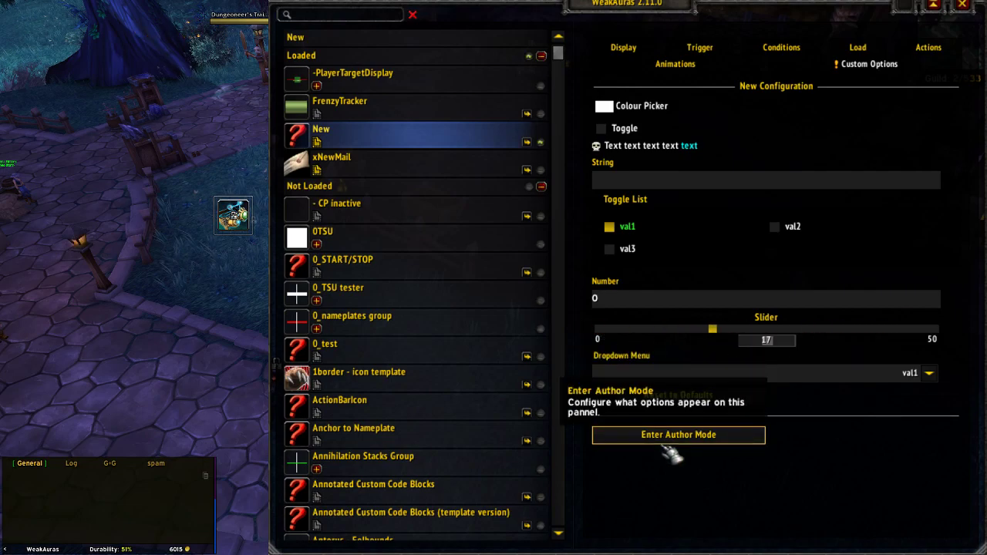
text(-33)
key(Return)
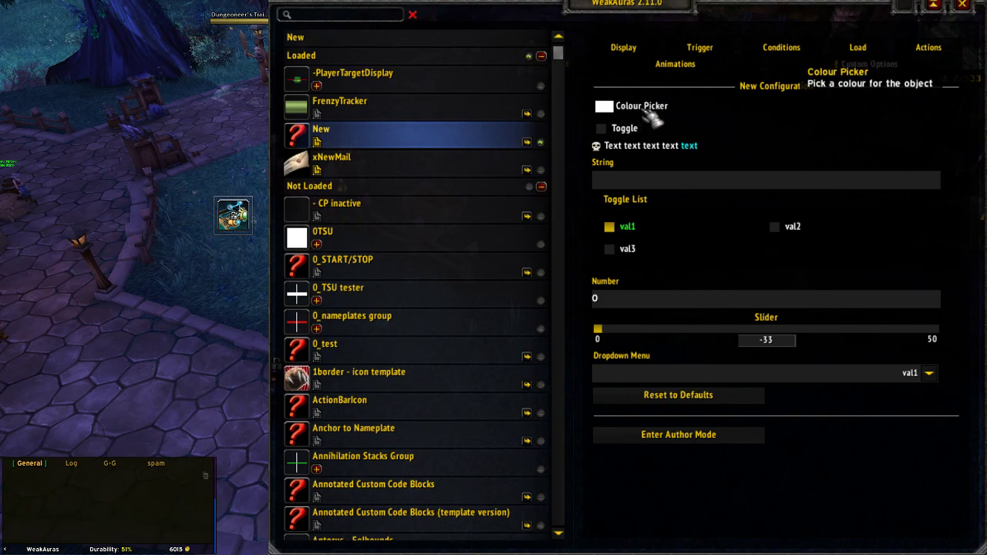
Step: Review the Dropdown Menu option's default and list values in author mode
click(664, 435)
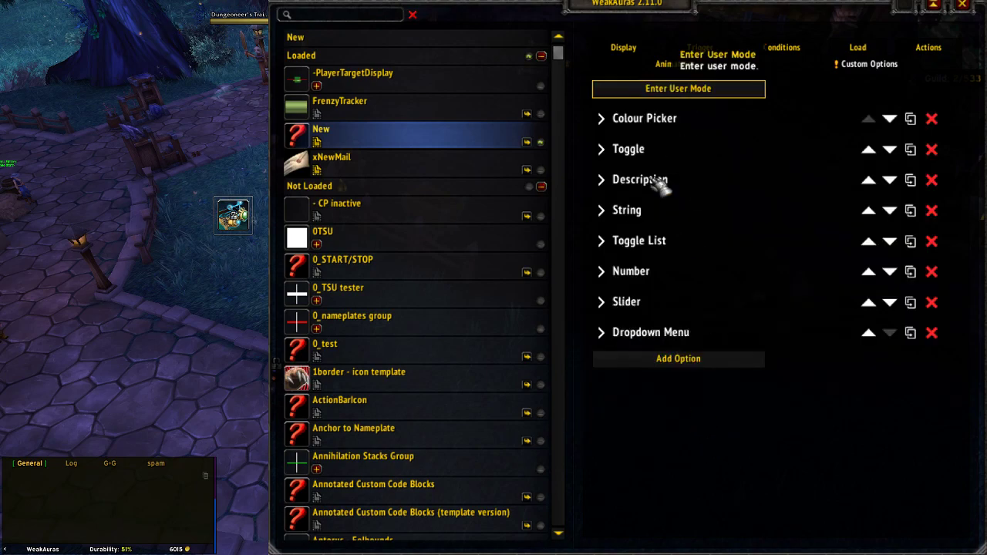
click(609, 336)
scroll(710, 254, down, 3)
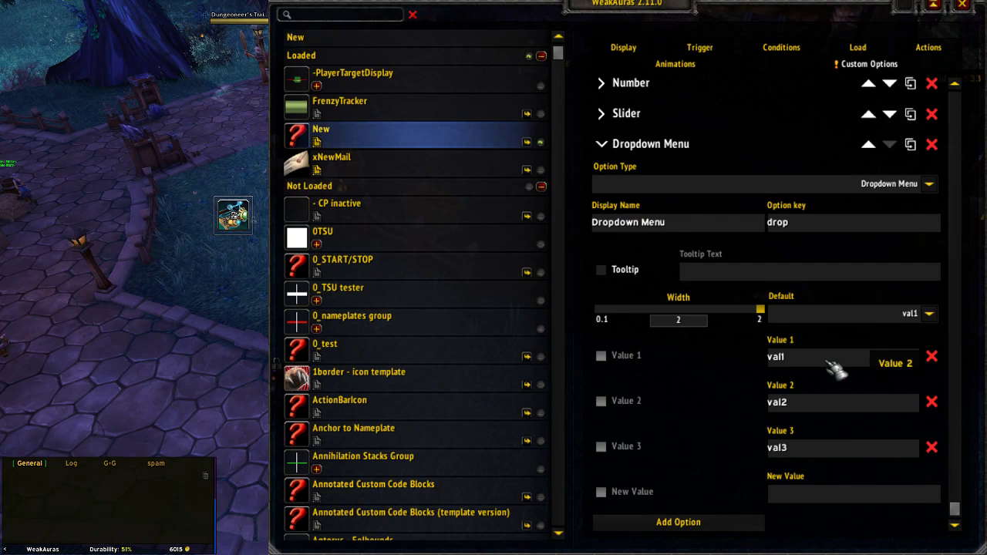
click(616, 151)
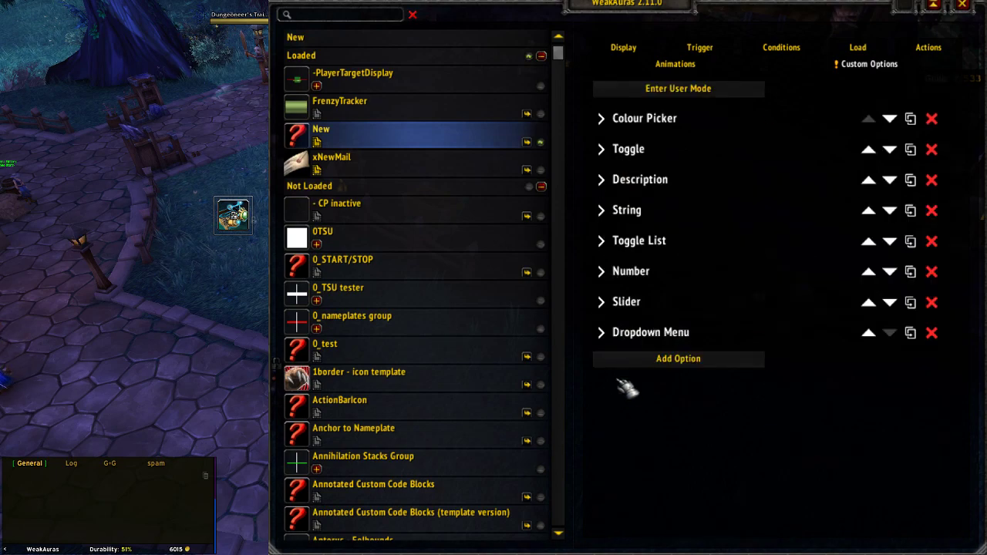
Step: Add a new custom option of type Space and preview the configuration in user mode before returning to author mode
click(652, 359)
click(827, 367)
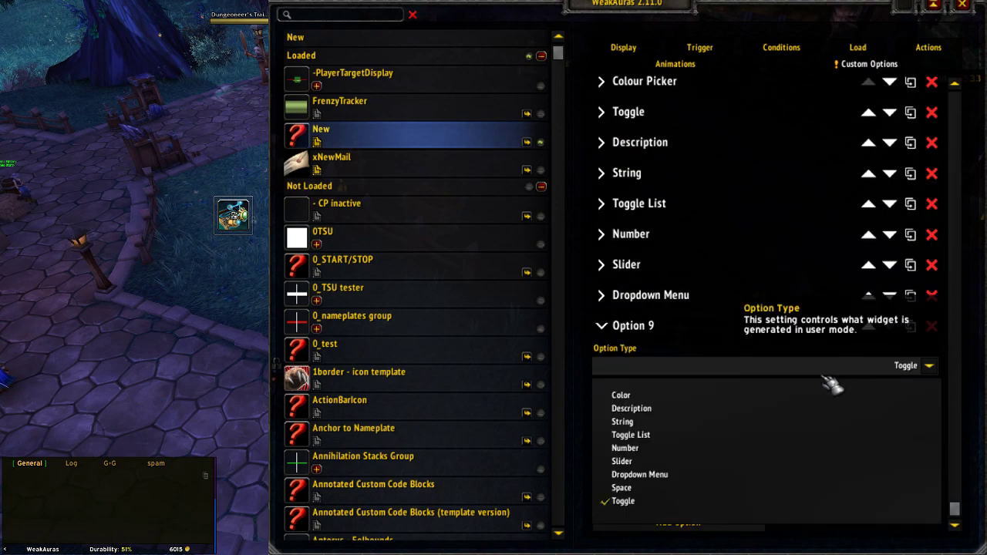
click(656, 488)
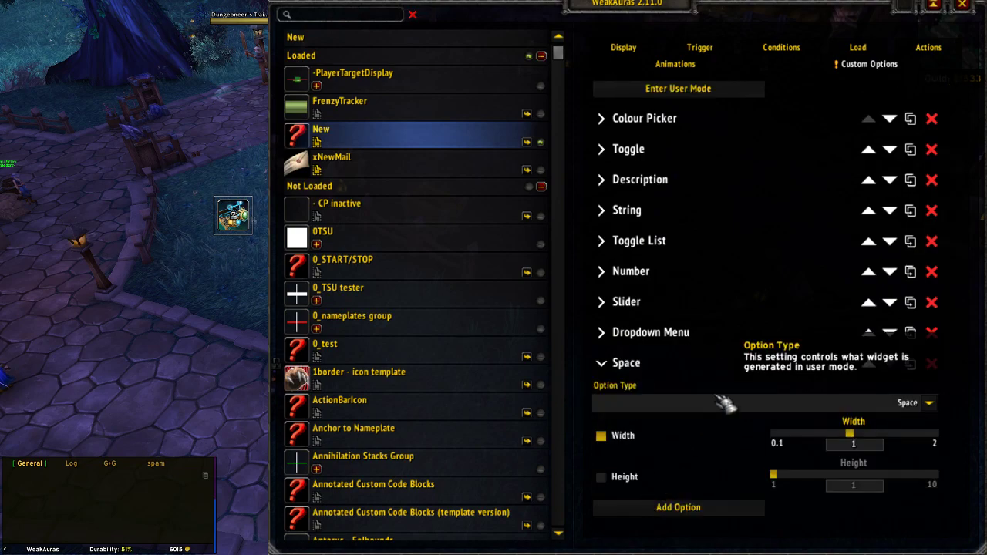
click(713, 90)
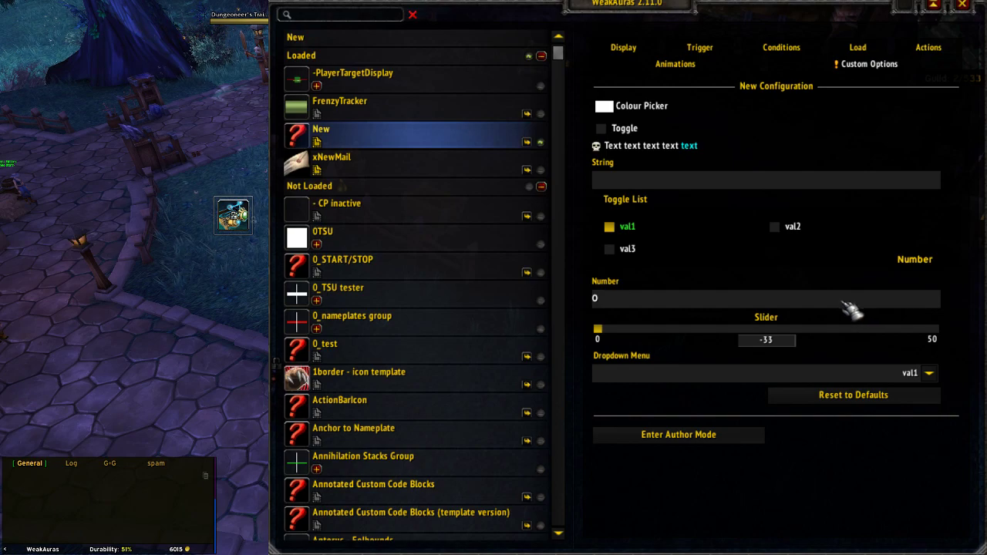
click(706, 436)
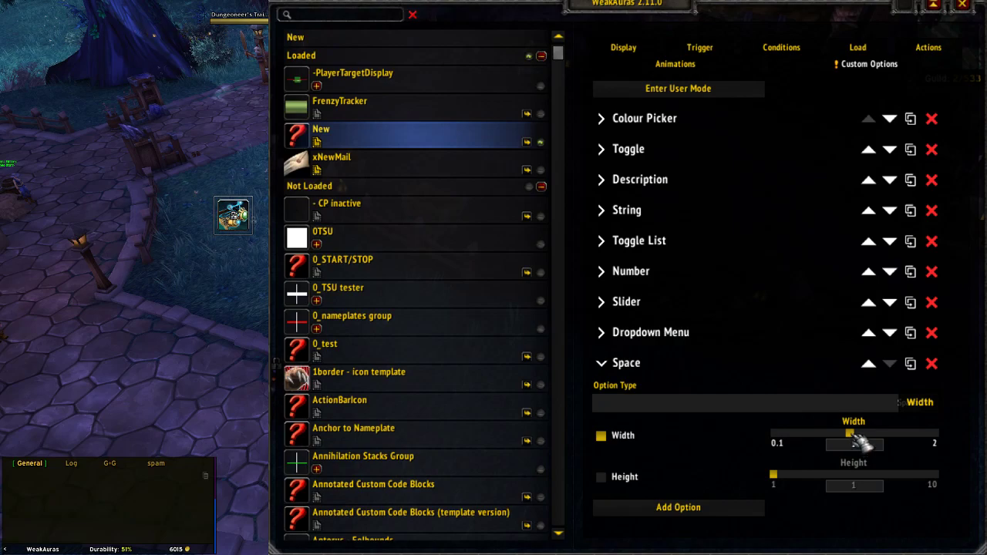
Step: Set the Space option's width to 0.15, enable its height and set it to 5
drag(856, 437, 778, 440)
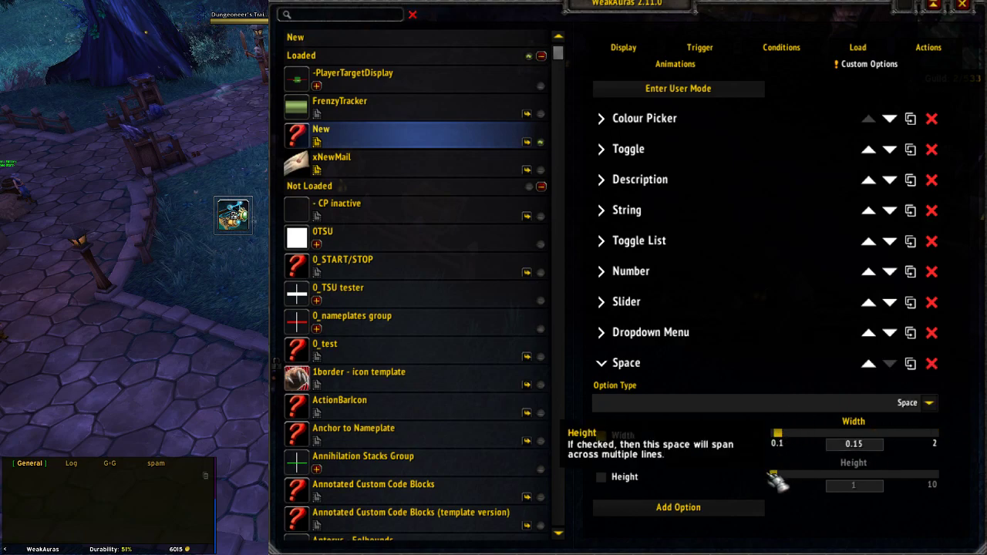
click(626, 479)
drag(780, 473, 847, 473)
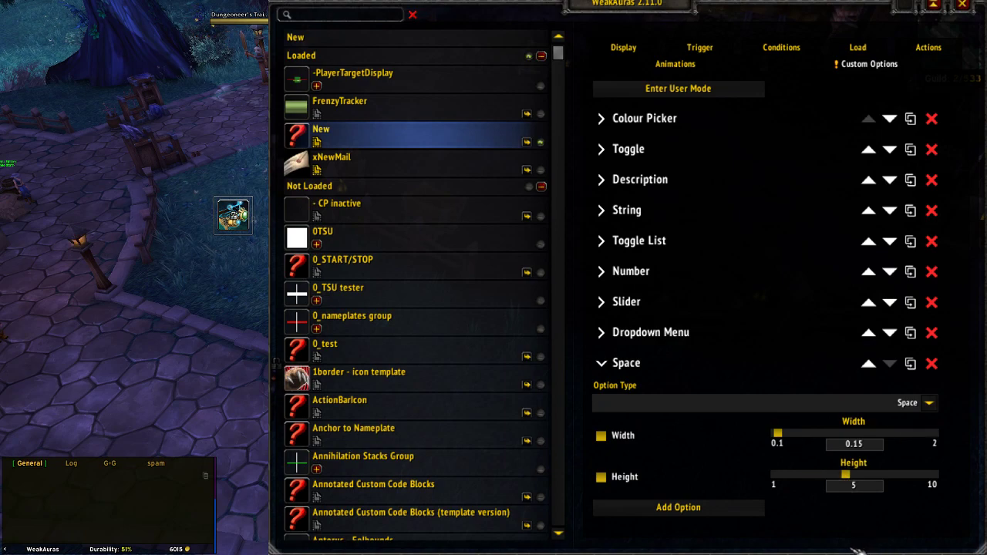
Step: Insert blank lines before the Description option's text, collapse the expanded options and preview the configuration in user mode
click(613, 185)
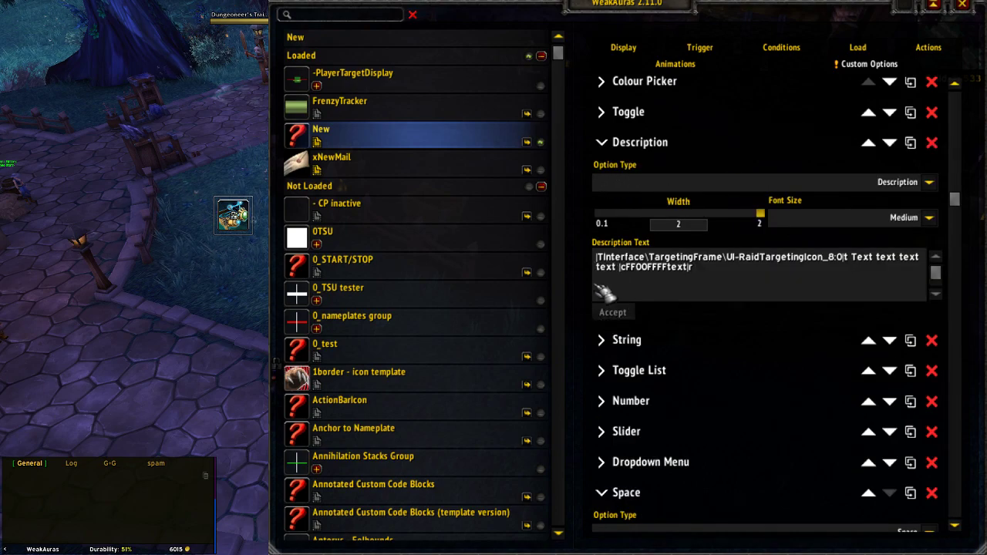
scroll(597, 287, up, 1)
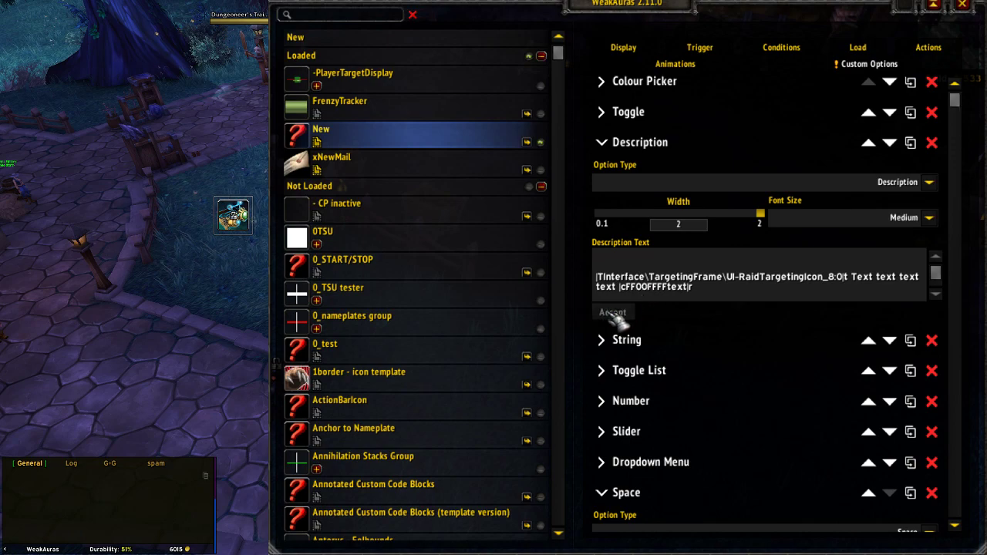
click(602, 144)
click(601, 362)
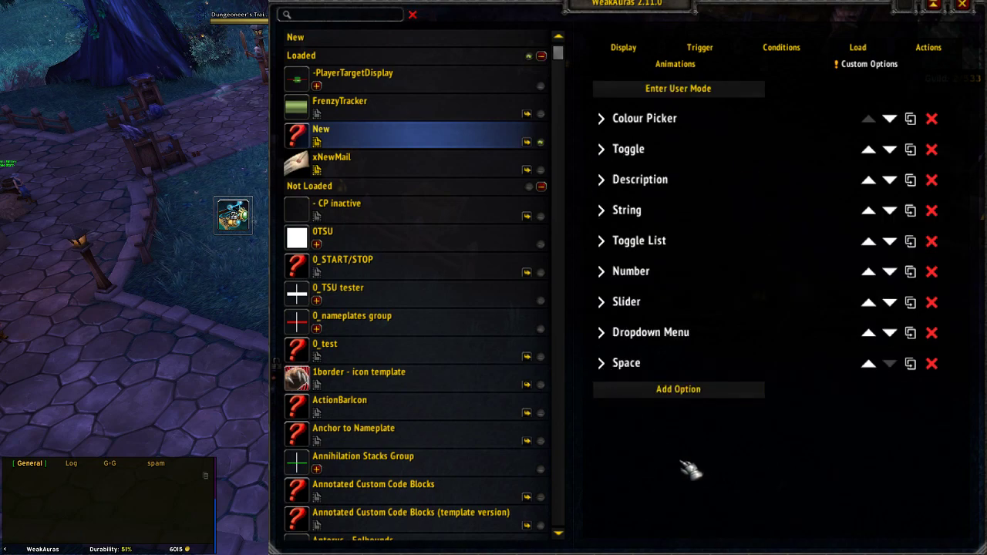
click(704, 91)
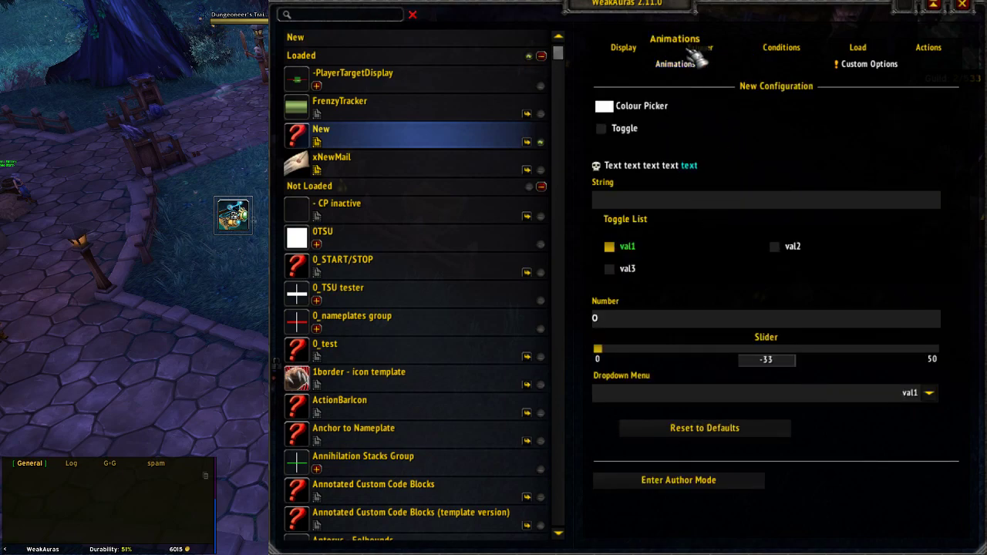
Step: Set the Colour Picker option's colour to bright green
click(604, 106)
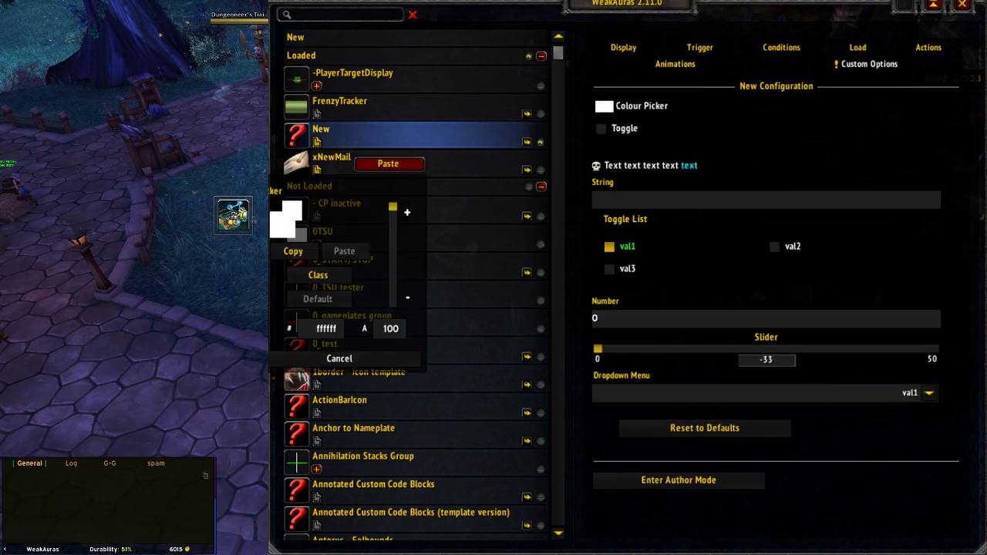
key(Escape)
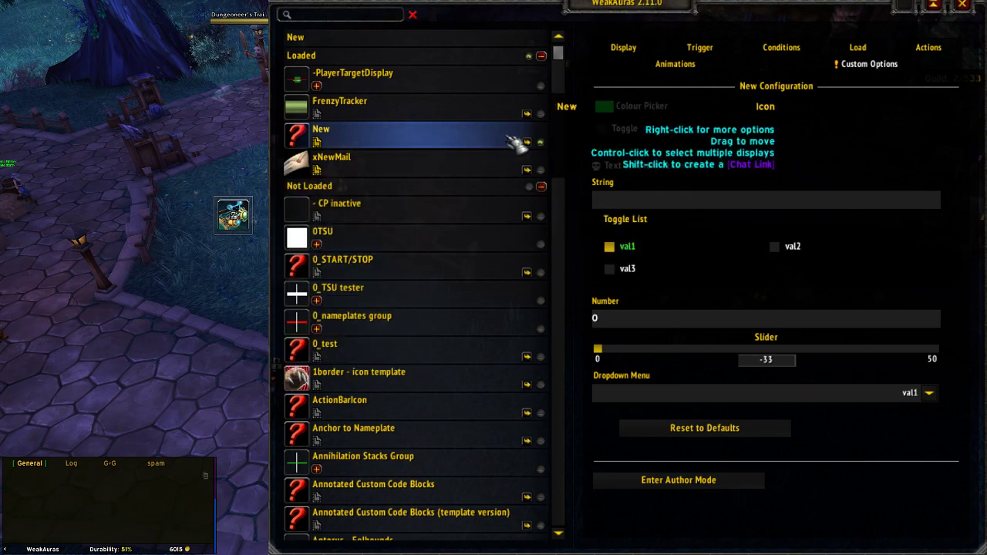
click(728, 427)
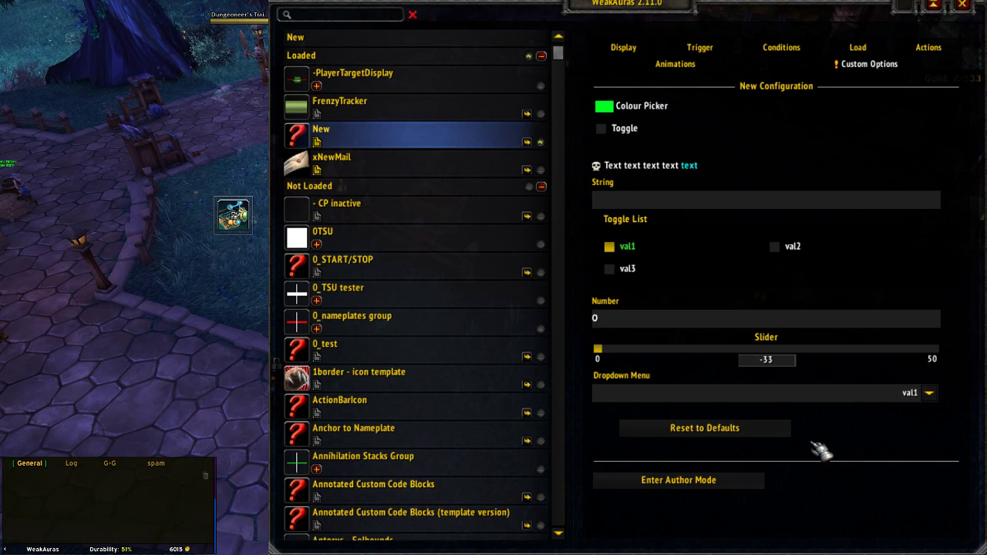
Step: Uncomment the DevTools_Dump(aura_env.config.col) line in the On Init custom code, save it and close the options window to view the chat output
click(928, 49)
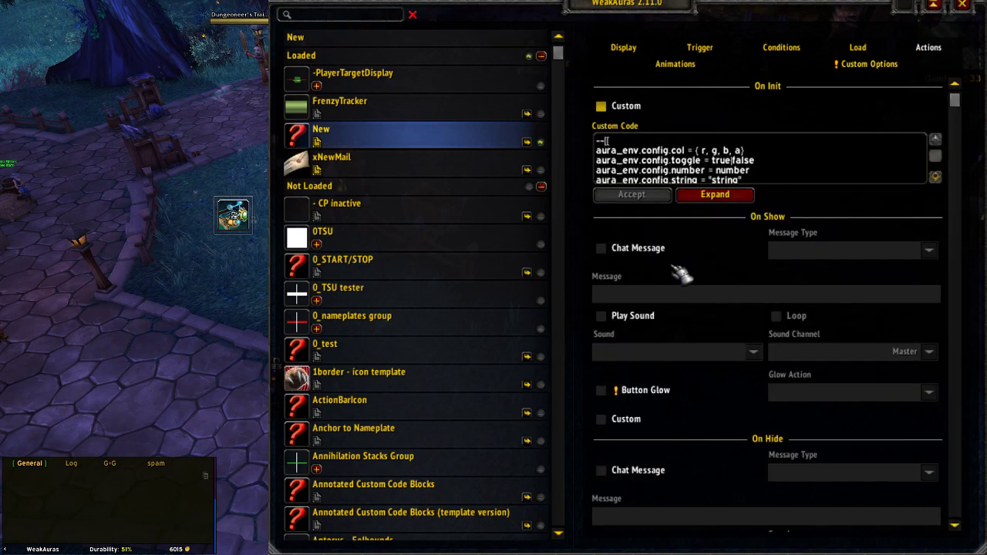
click(693, 196)
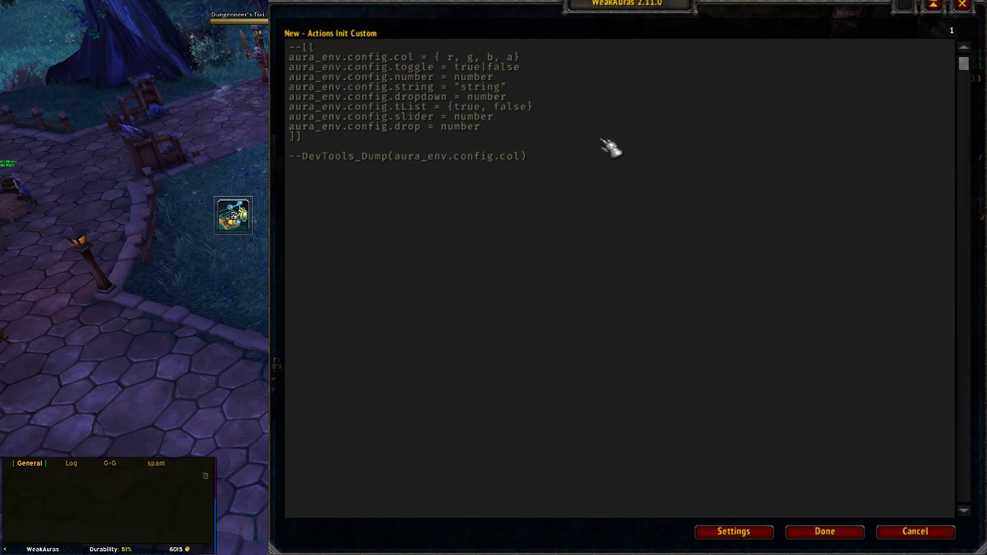
click(292, 158)
key(Delete)
key(Delete)
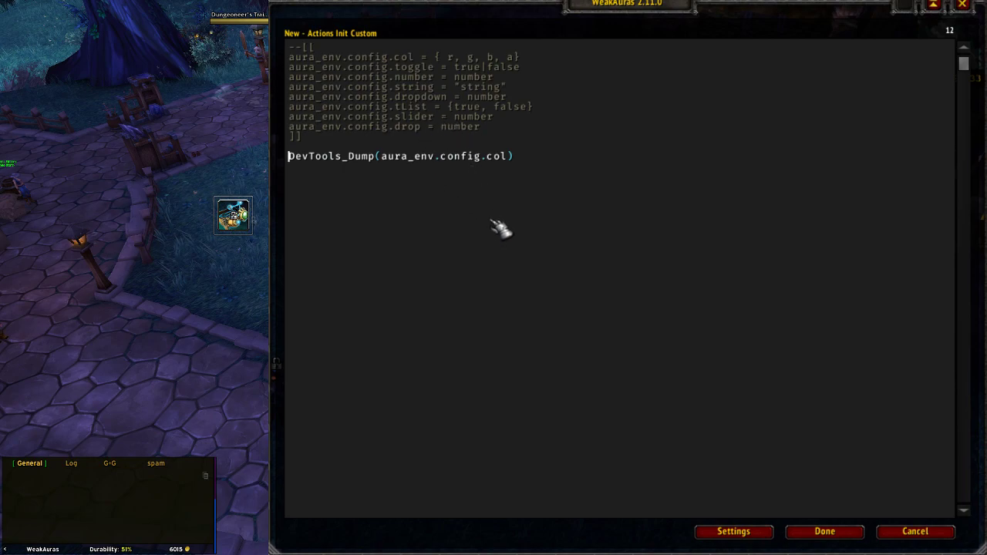
click(819, 532)
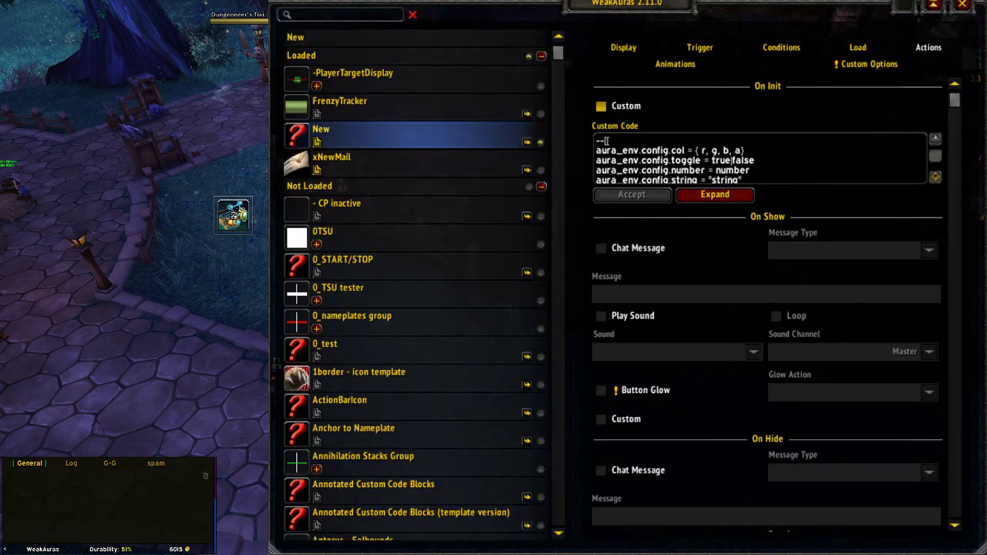
key(Escape)
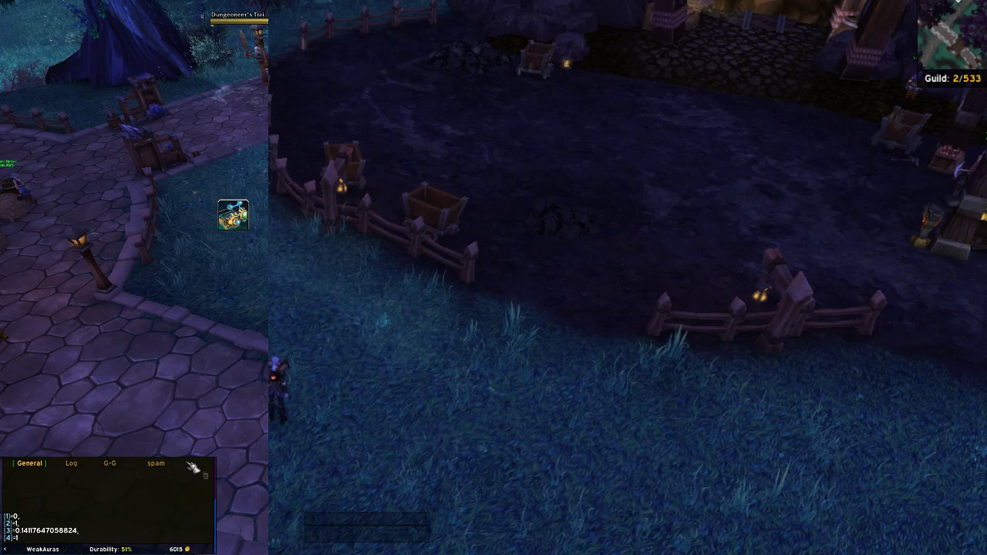
Step: Reopen the aura's On Init custom code and comment out the DevTools_Dump line with --
key(ctrl+shift+w)
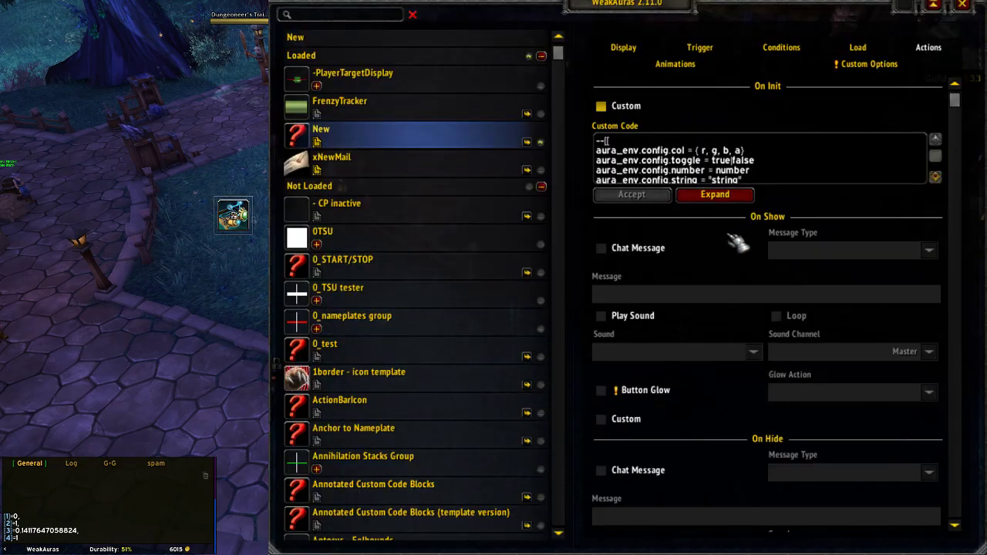
click(716, 193)
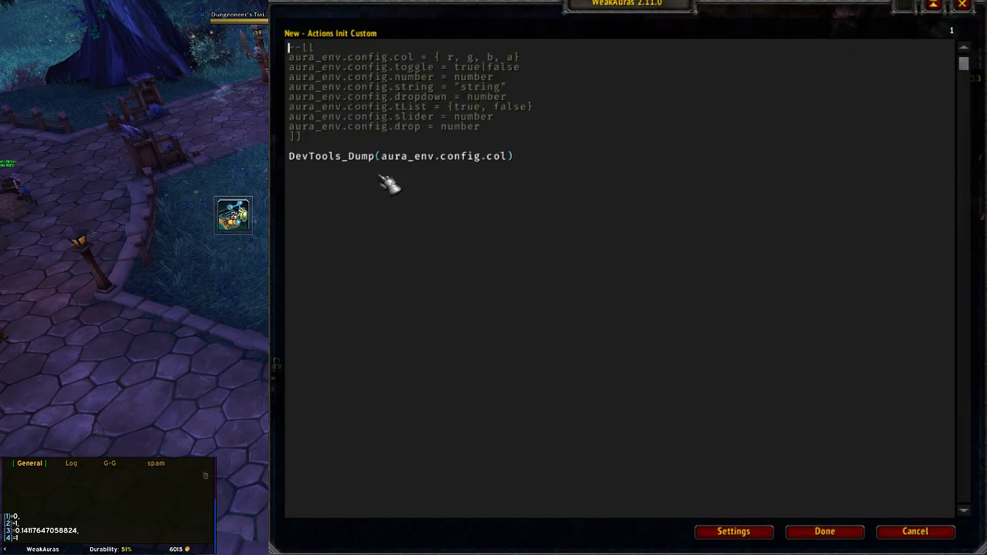
click(291, 157)
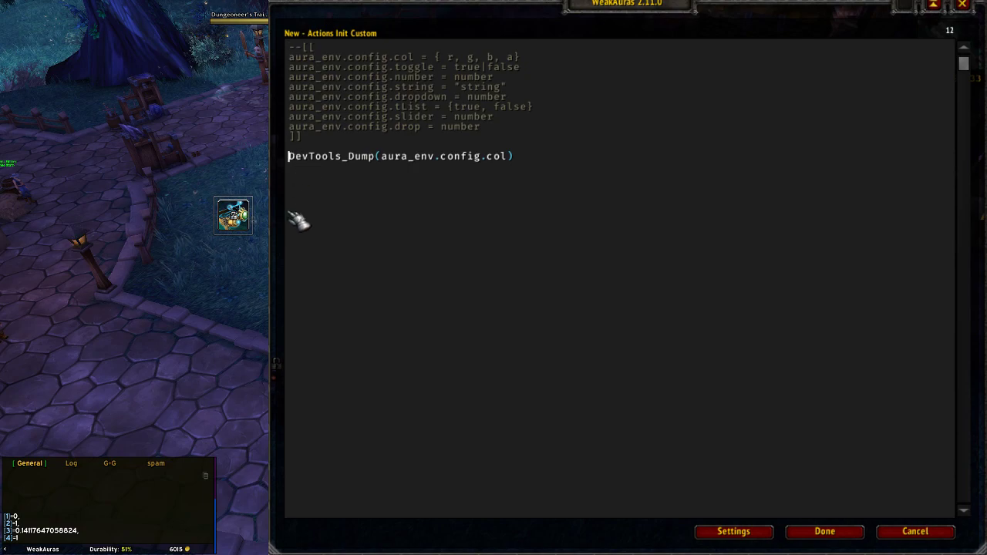
text(--)
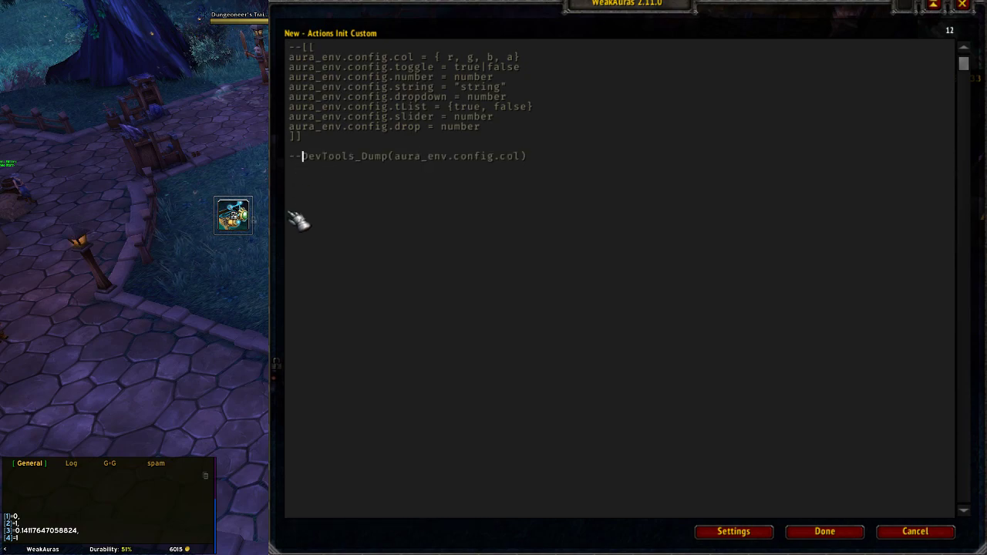
Step: Try the example expressions unpack(aura_env.config.col) and aura_env.config.col[2] on a new line below the dump line, clearing each one
click(355, 179)
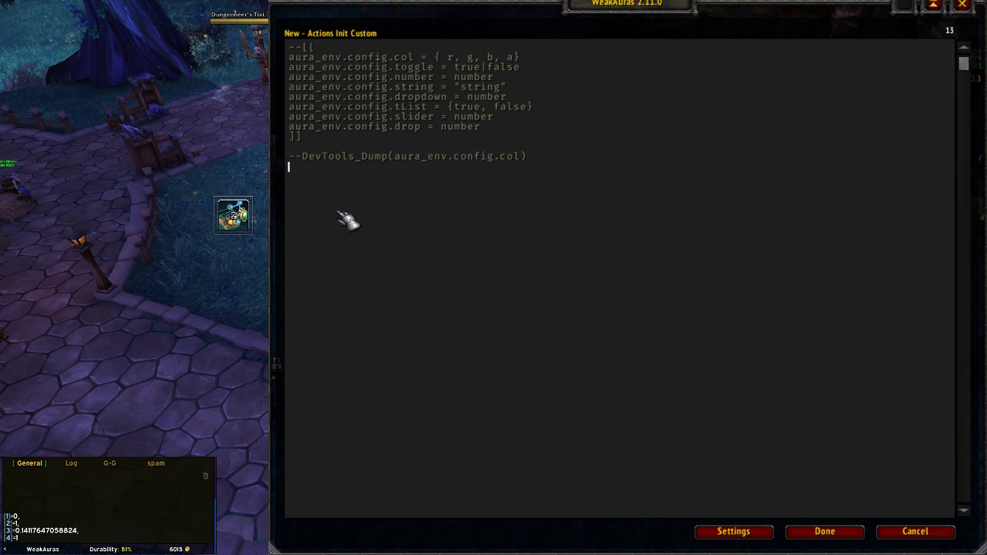
text(unpack(aura_env.config.col)
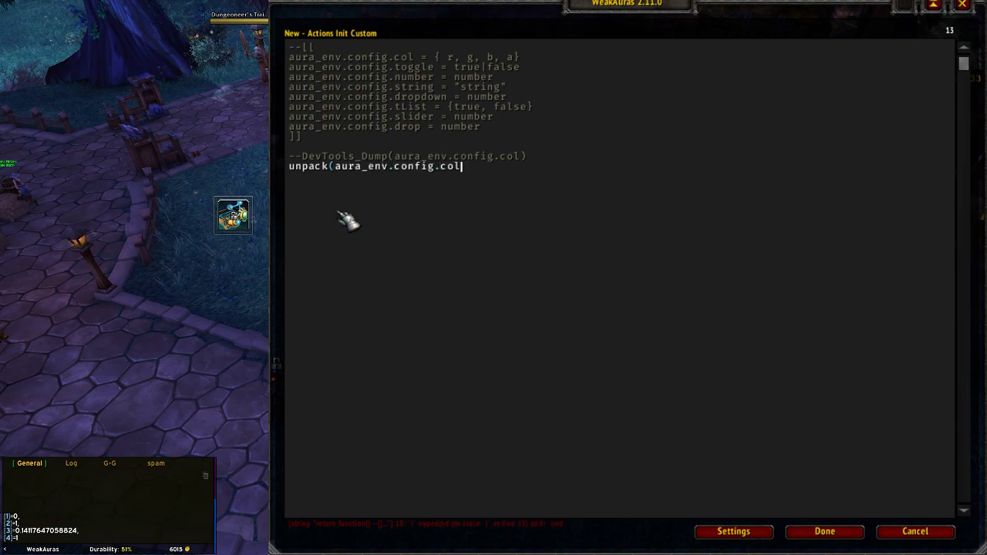
text())
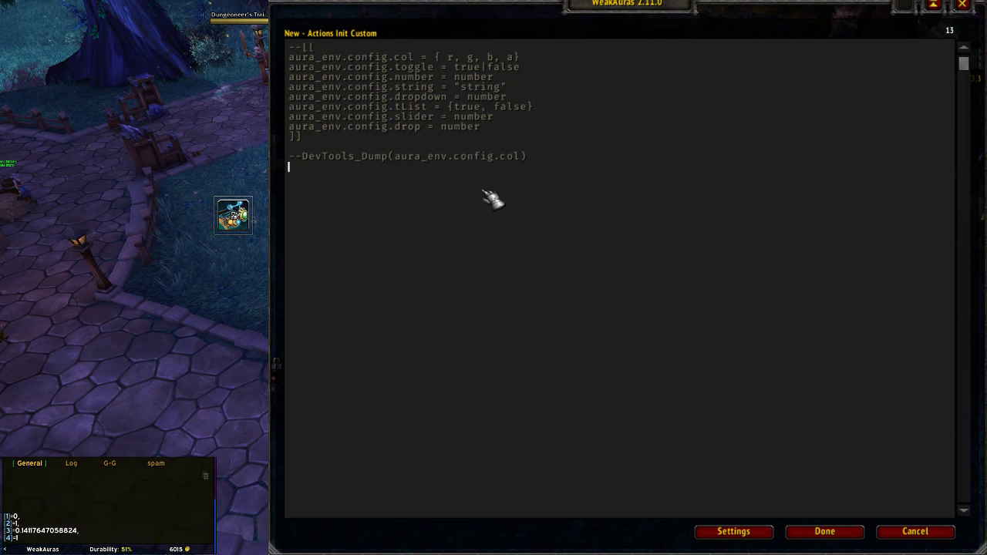
text(aura_env.config.col[2)
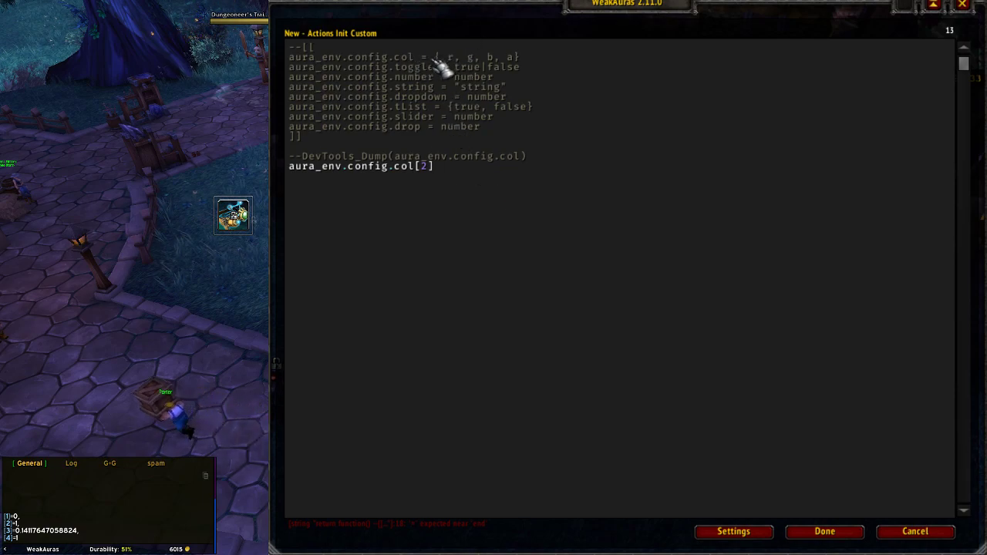
drag(453, 176, 287, 171)
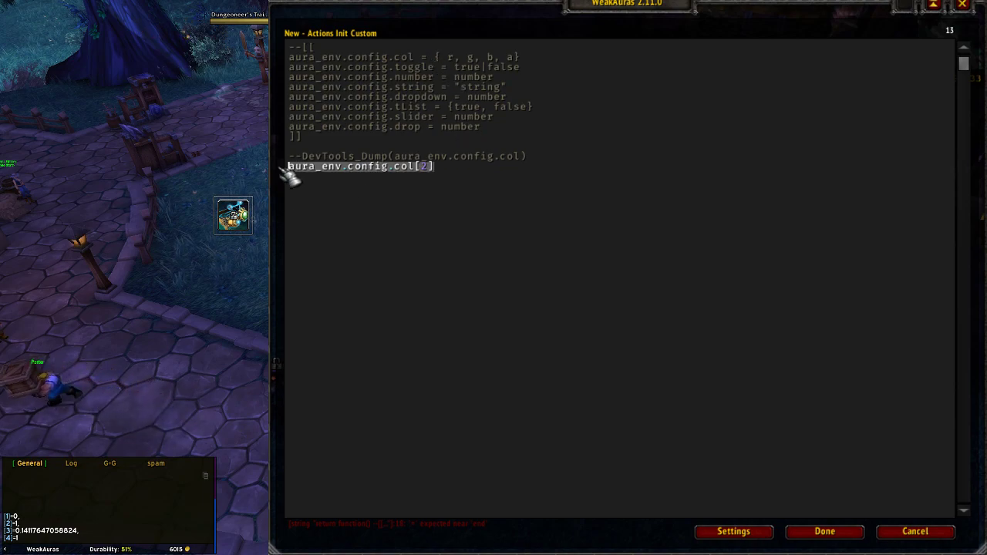
key(BackSpace)
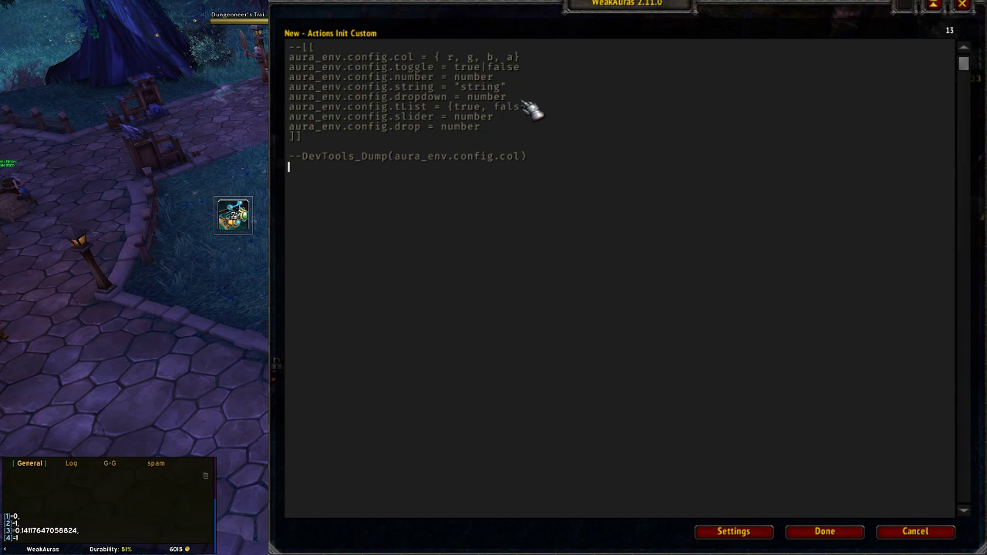
Step: Save the On Init code and choose val2 for the Dropdown Menu option in the custom options
click(837, 532)
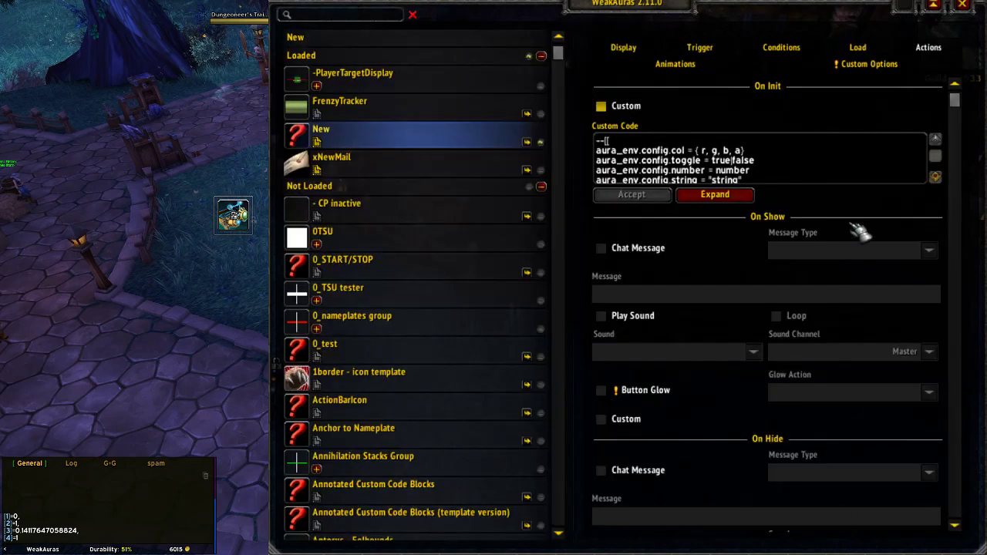
click(867, 66)
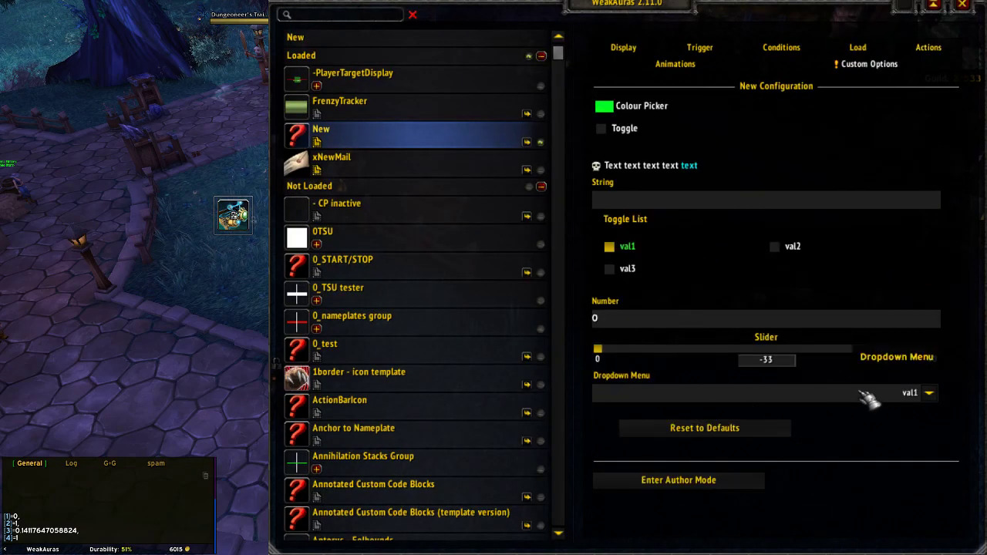
click(906, 395)
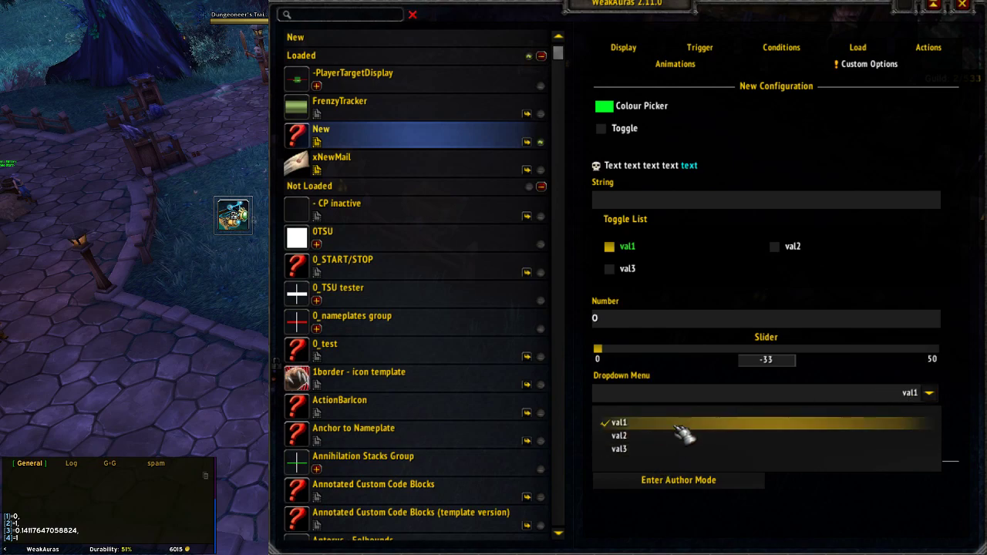
click(648, 437)
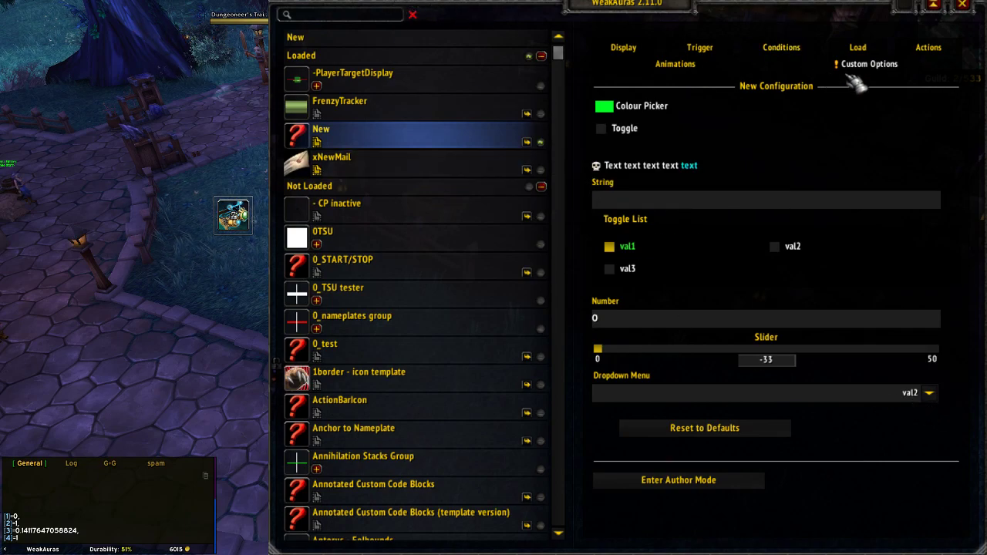
Step: Examine the config value types listed in the On Init custom code and close the editor
click(923, 51)
click(711, 197)
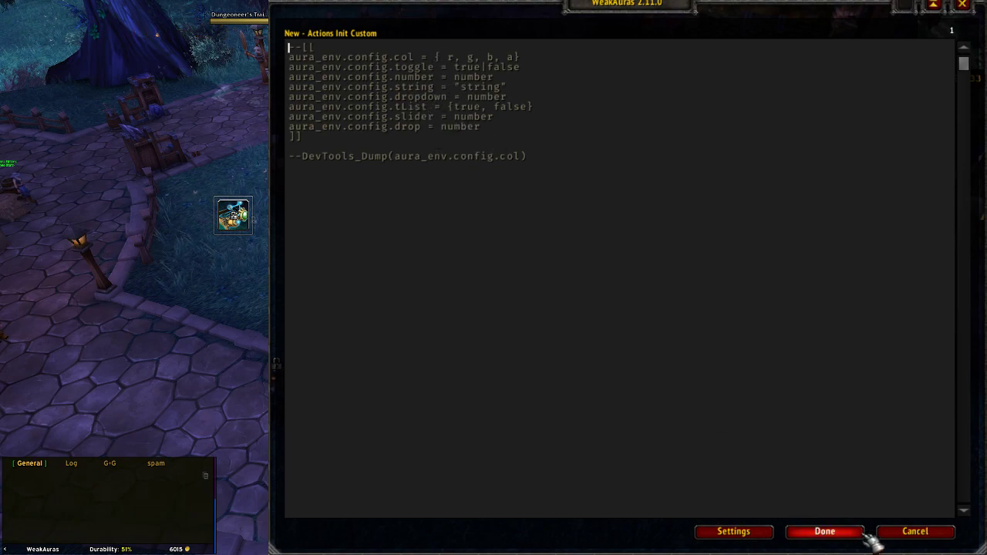
click(835, 528)
Step: In the aura's custom options, enable val2 in the Toggle List and switch val3 on and back off, keeping val1 enabled
click(869, 64)
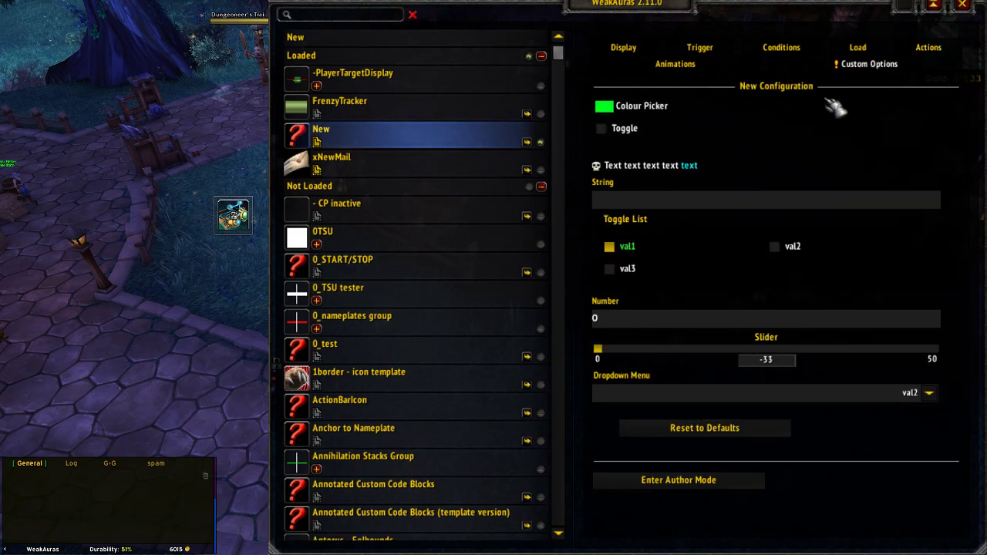
click(609, 247)
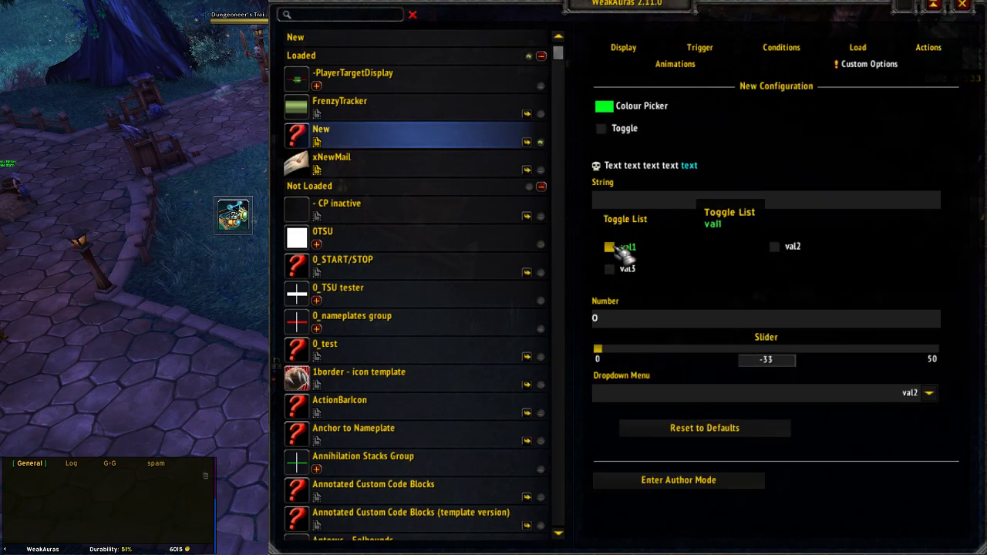
click(609, 269)
click(774, 247)
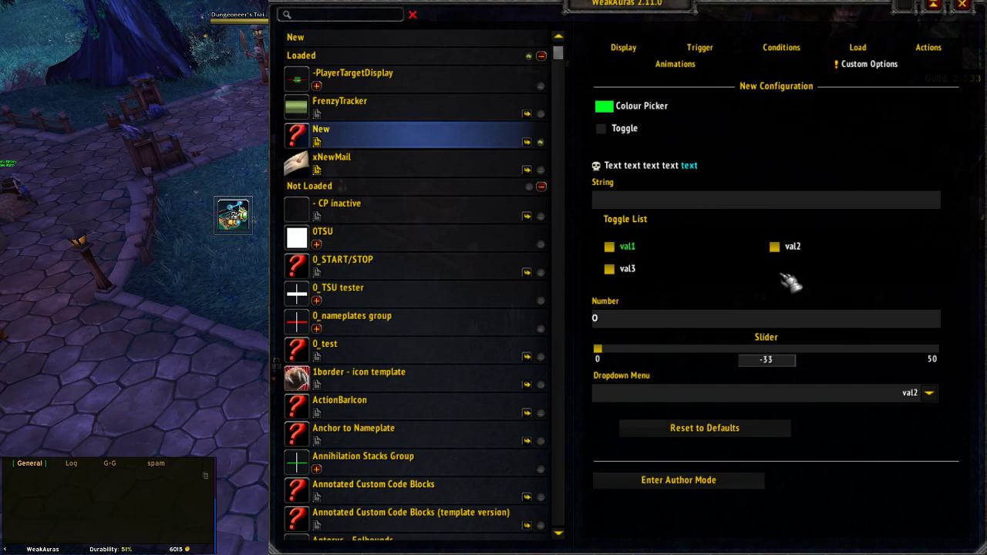
click(610, 268)
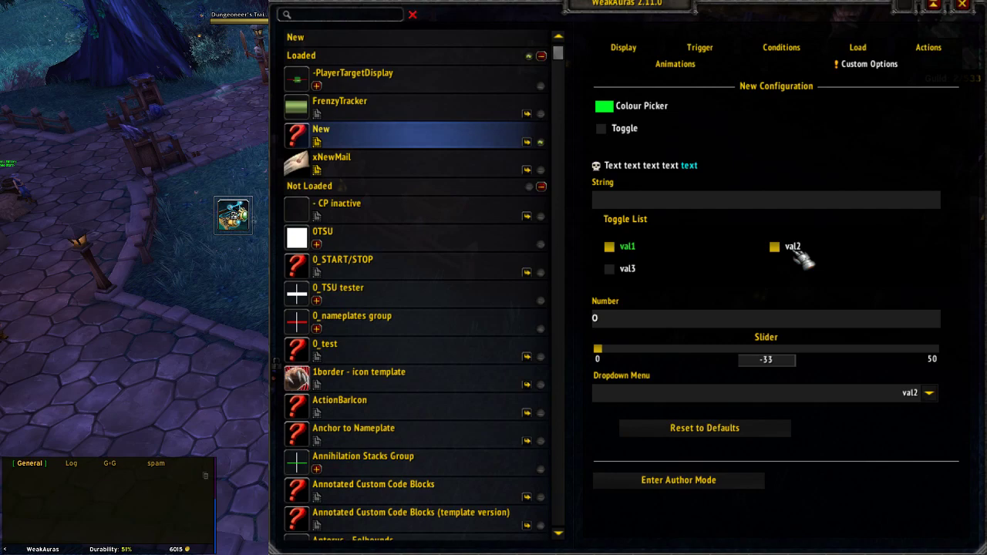
Step: Delete the aura_env.config.drop = number line from the On Init custom code, save it and return to the custom options
click(931, 49)
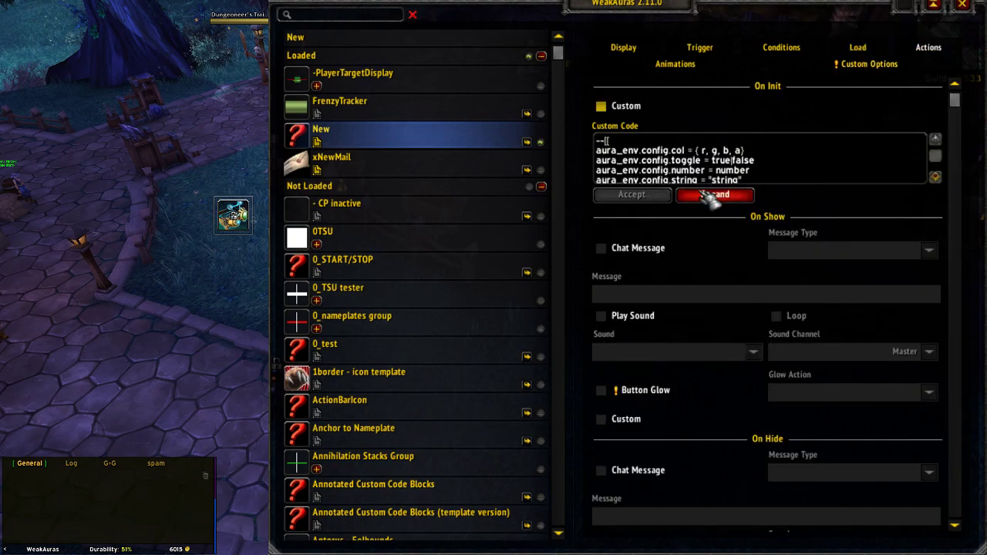
click(709, 195)
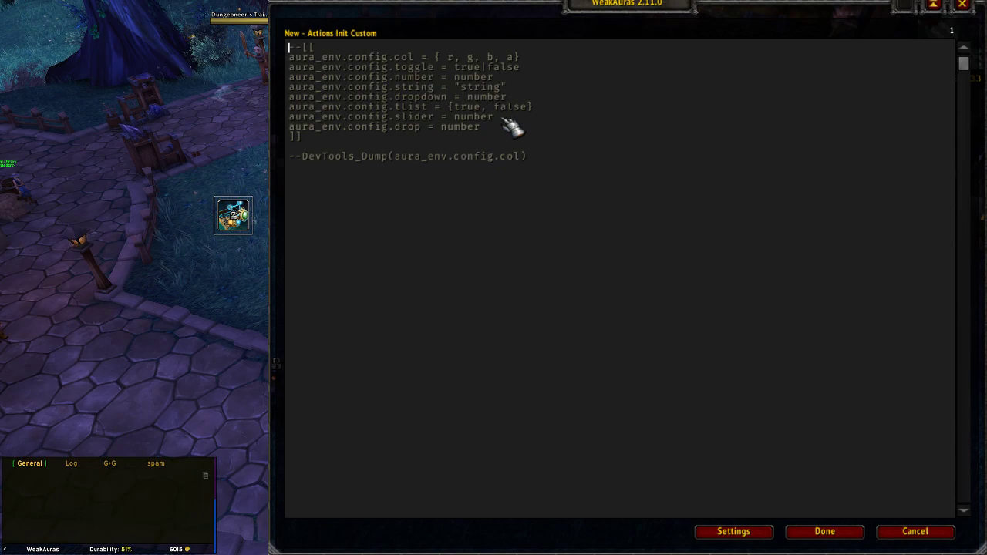
drag(499, 119, 521, 124)
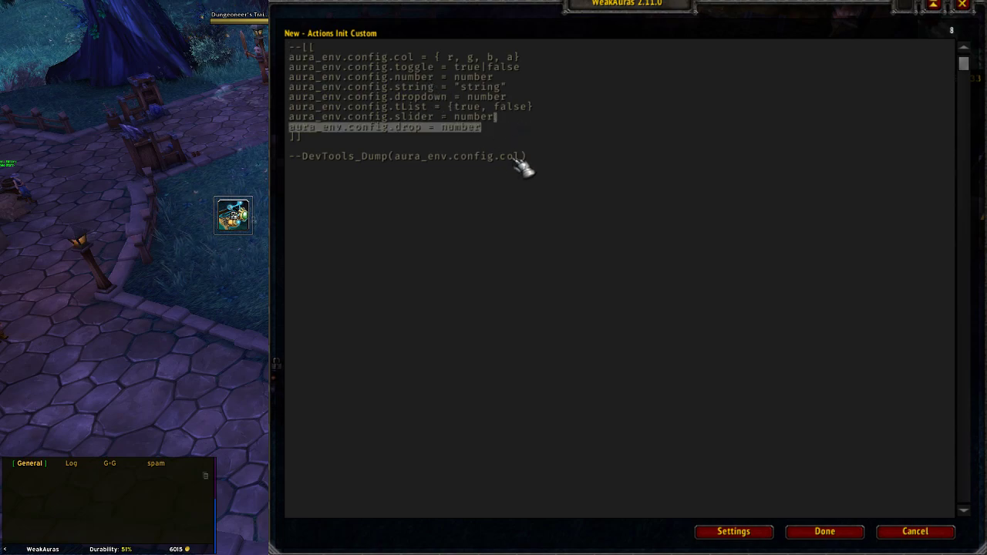
key(BackSpace)
click(821, 532)
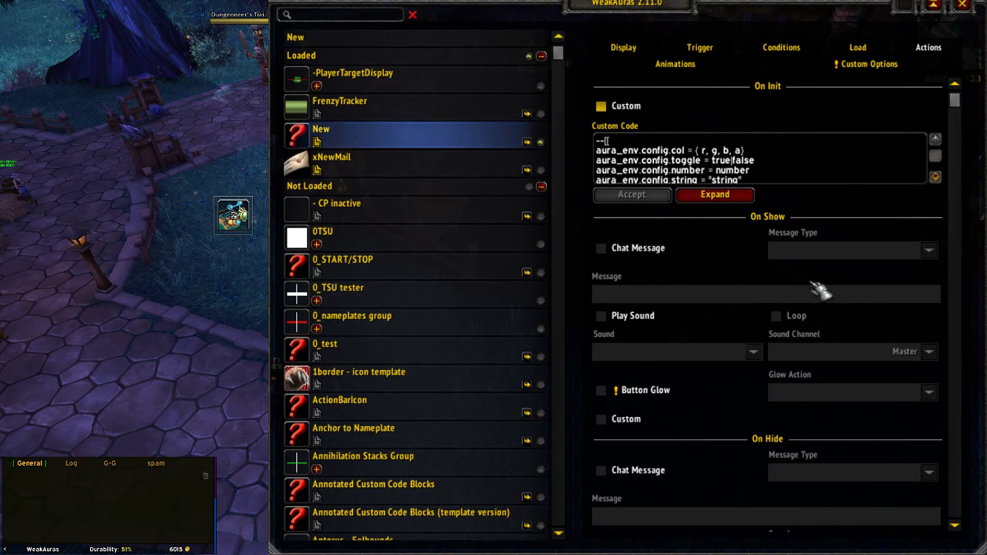
click(863, 66)
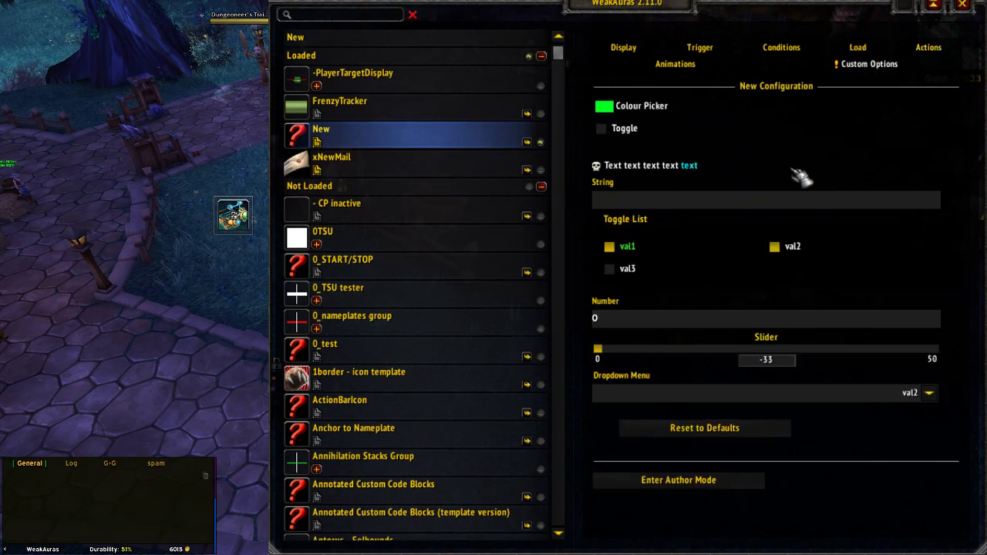